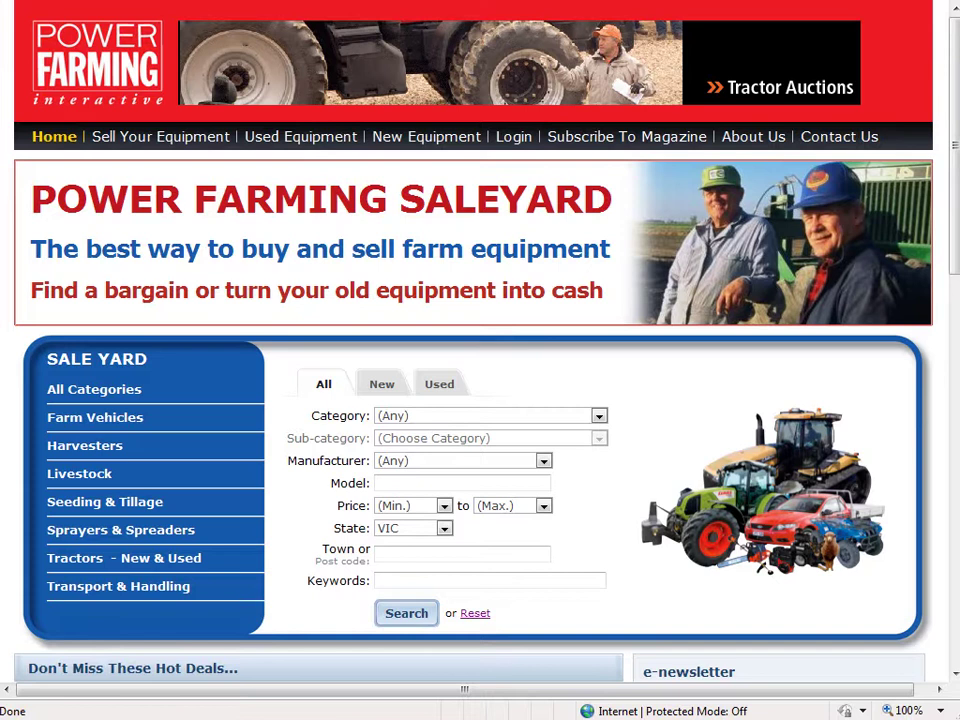
Log in with the account e-mail and password to reach the My Account contact details
left_click(514, 139)
left_click(164, 194)
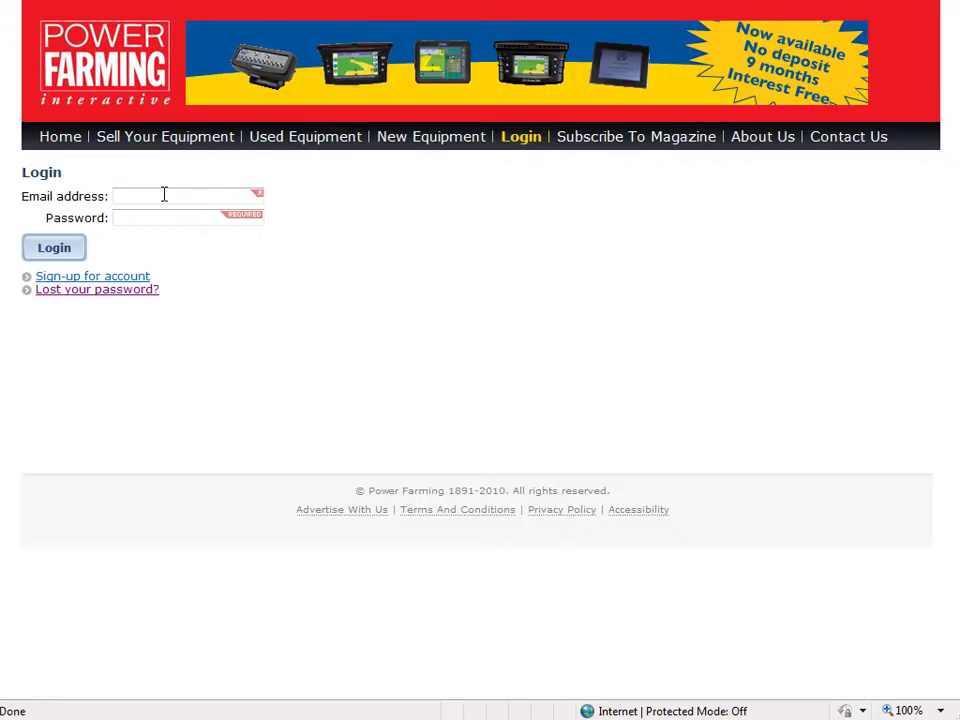
key("Tab")
left_click(64, 249)
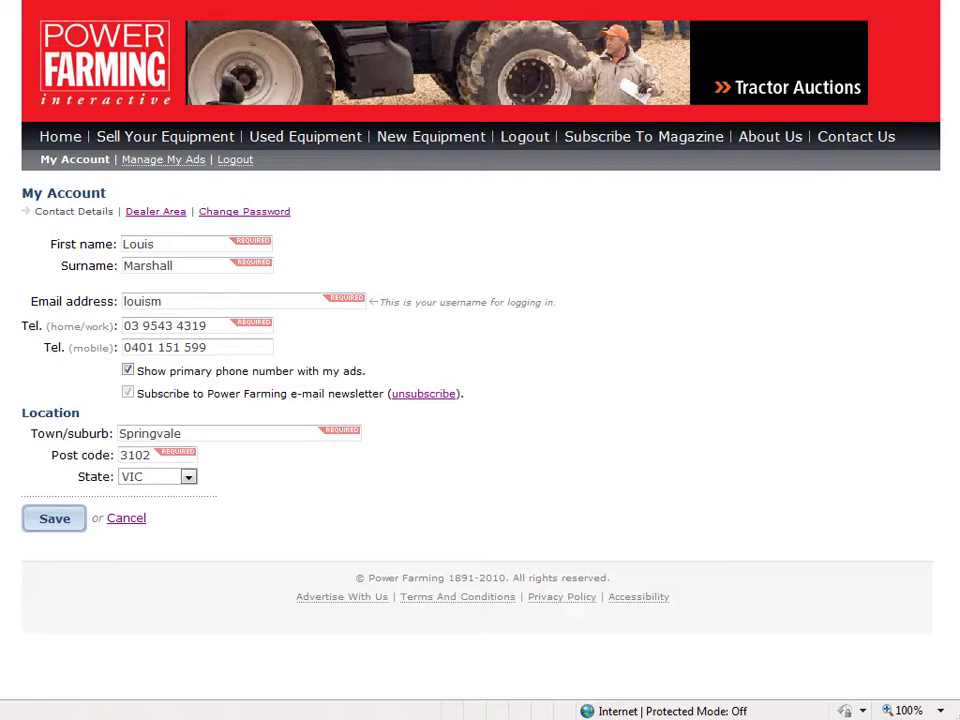
left_click(233, 161)
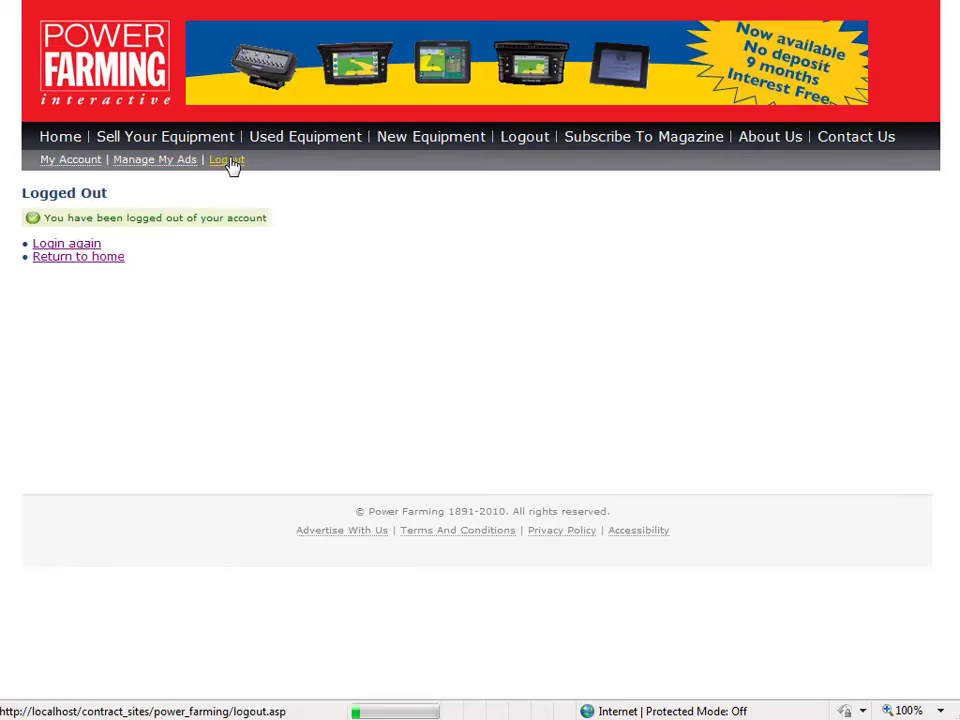
left_click(80, 247)
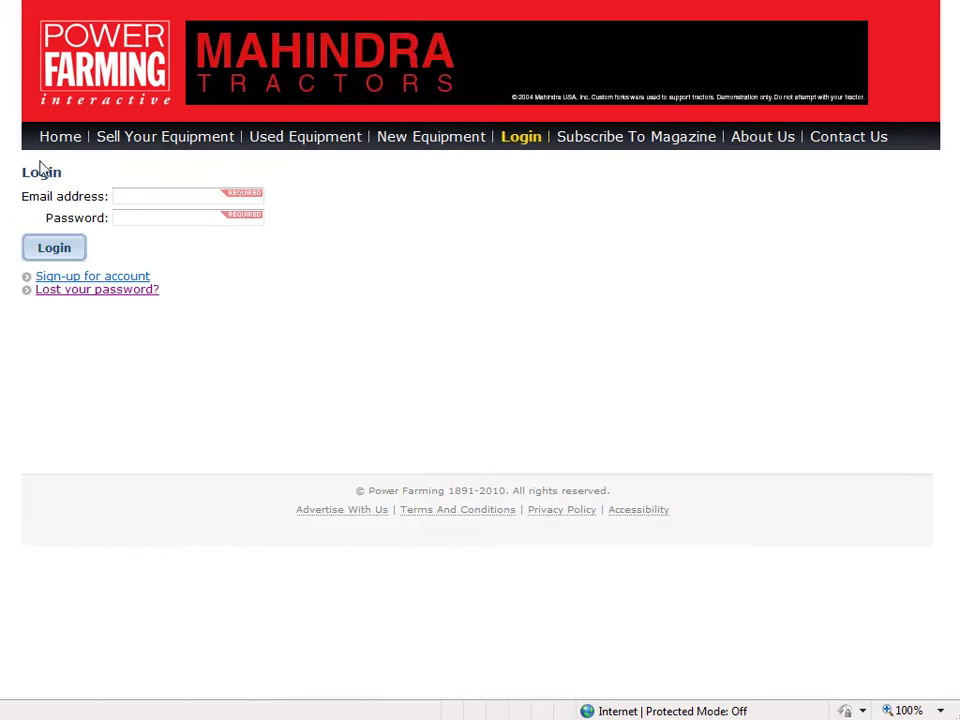
left_click(152, 197)
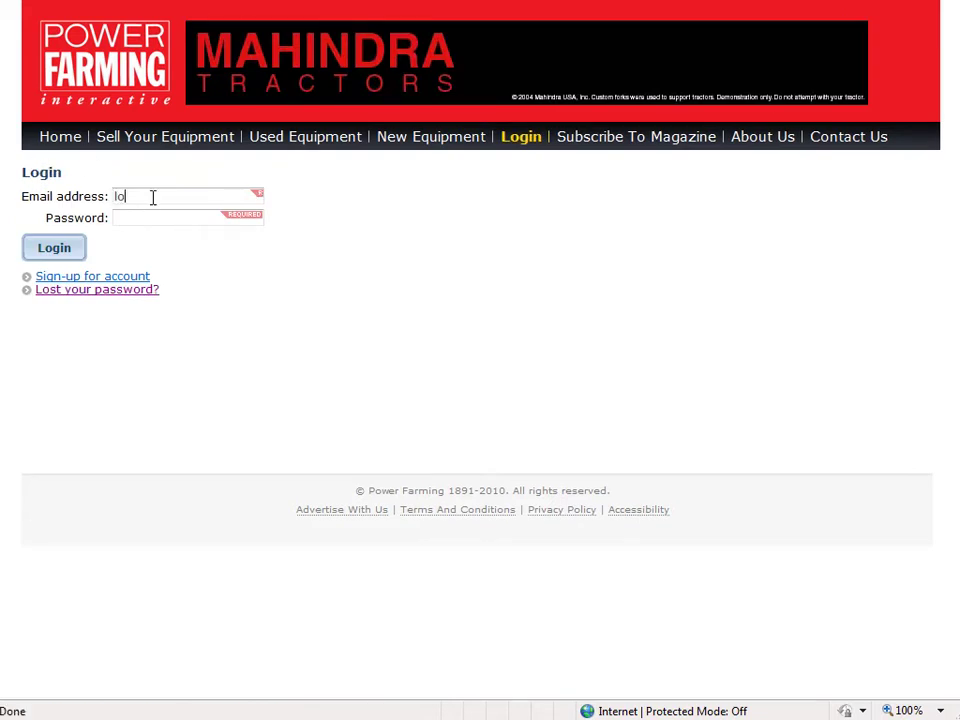
key("Tab")
key("Return")
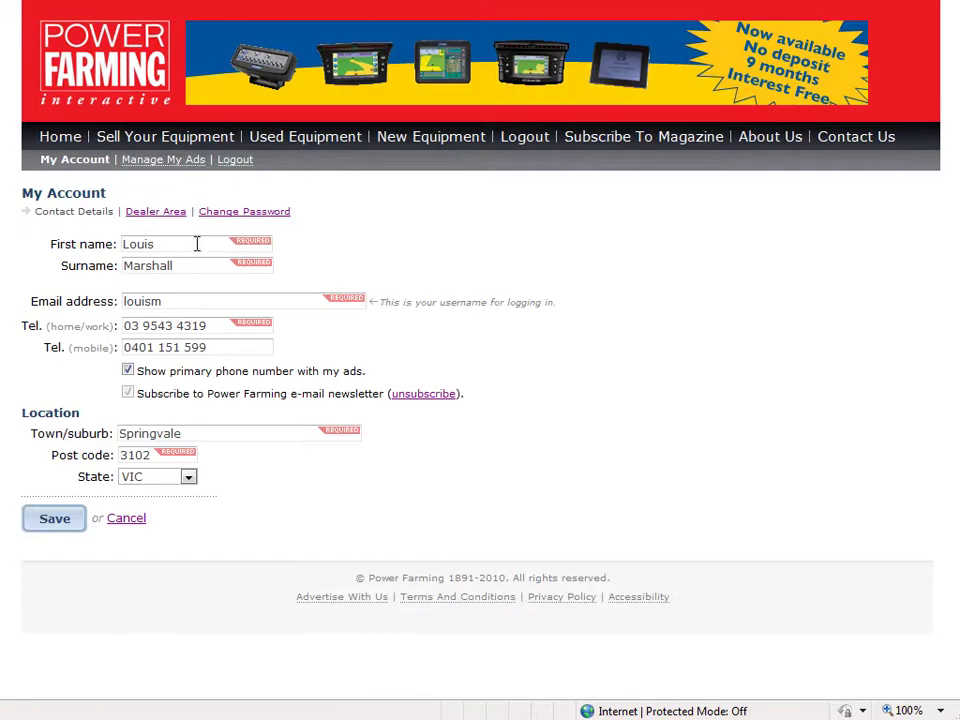
Replace the account holder's first name and try saving the contact details
left_click(177, 266)
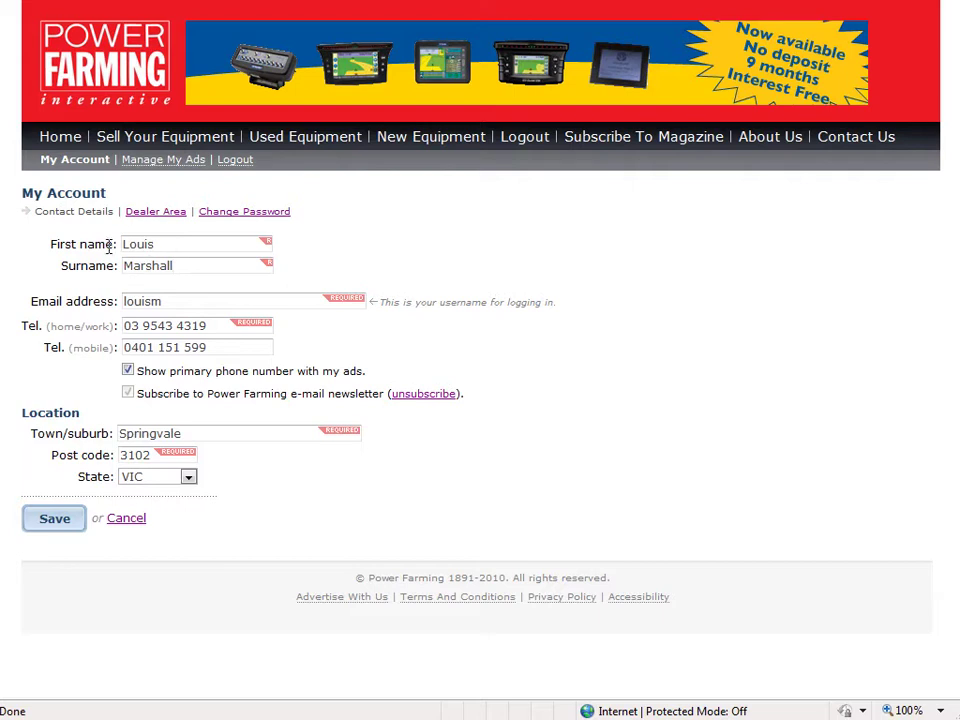
left_click(158, 303)
key("BackSpace")
key("BackSpace")
key("BackSpace")
key("BackSpace")
key("BackSpace")
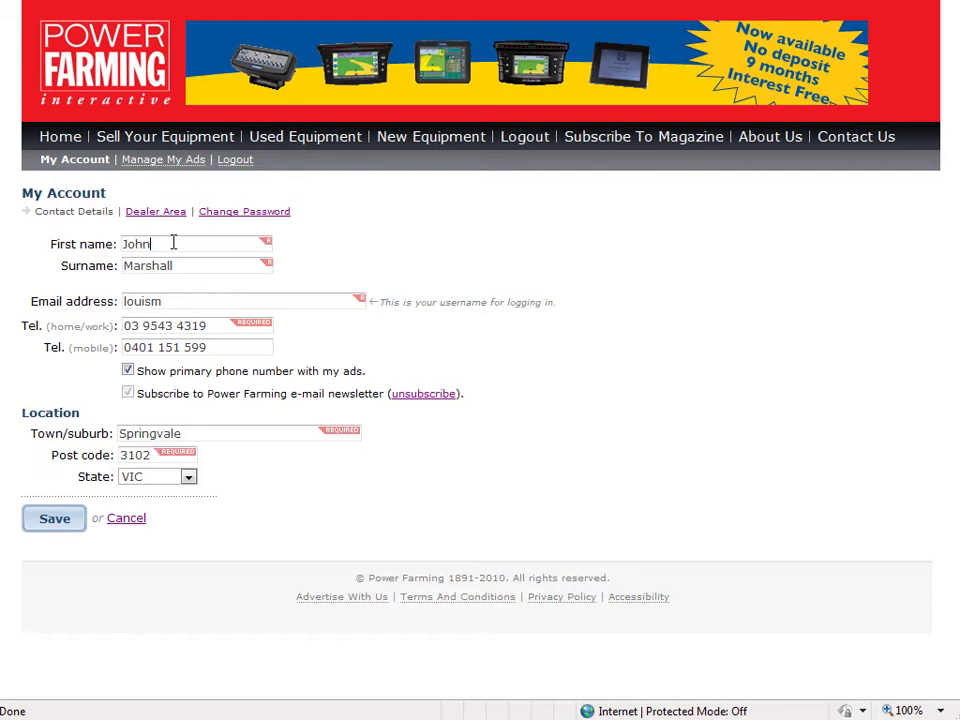
left_click(75, 534)
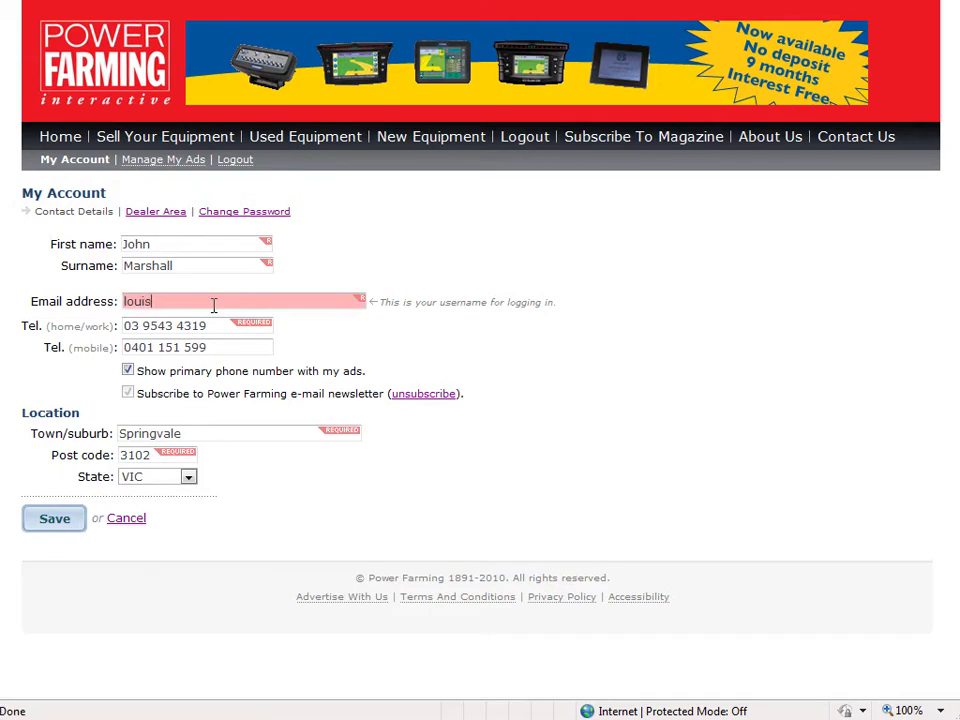
Enter the corrected e-mail address in the flagged field and save the contact details
left_click(58, 521)
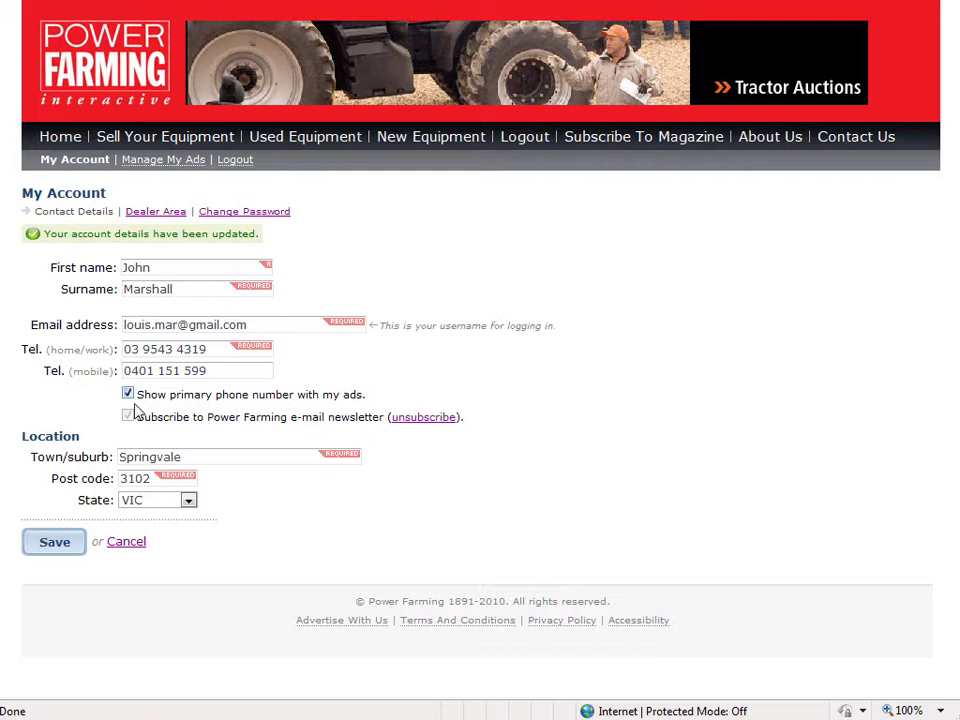
left_click(156, 266)
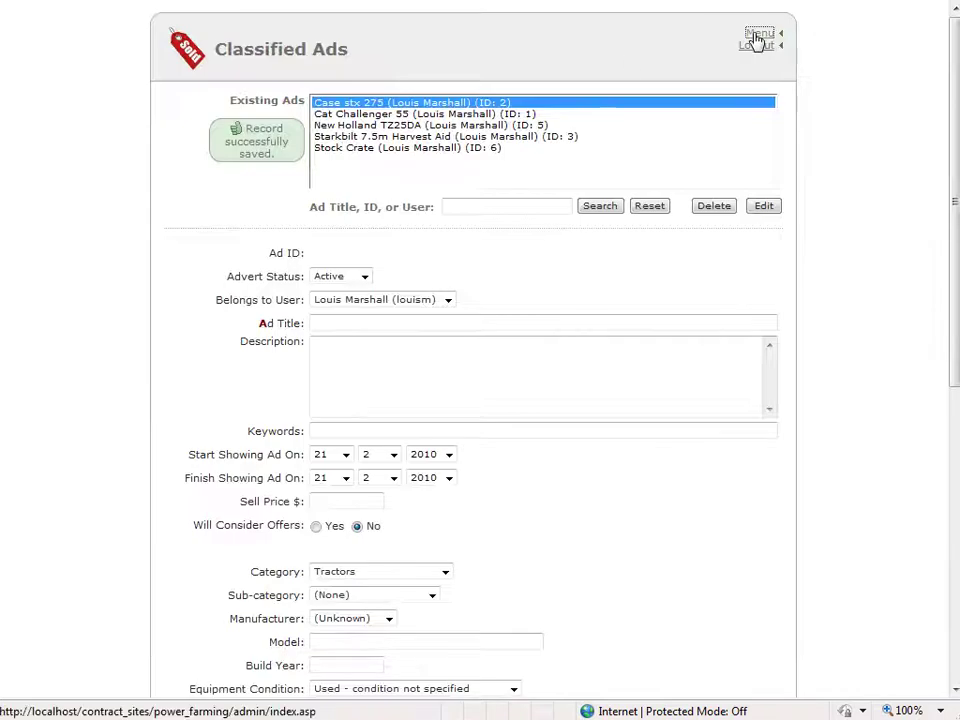
Open the user's record in Auron CMS Power Farming Users and check the first name
left_click(756, 34)
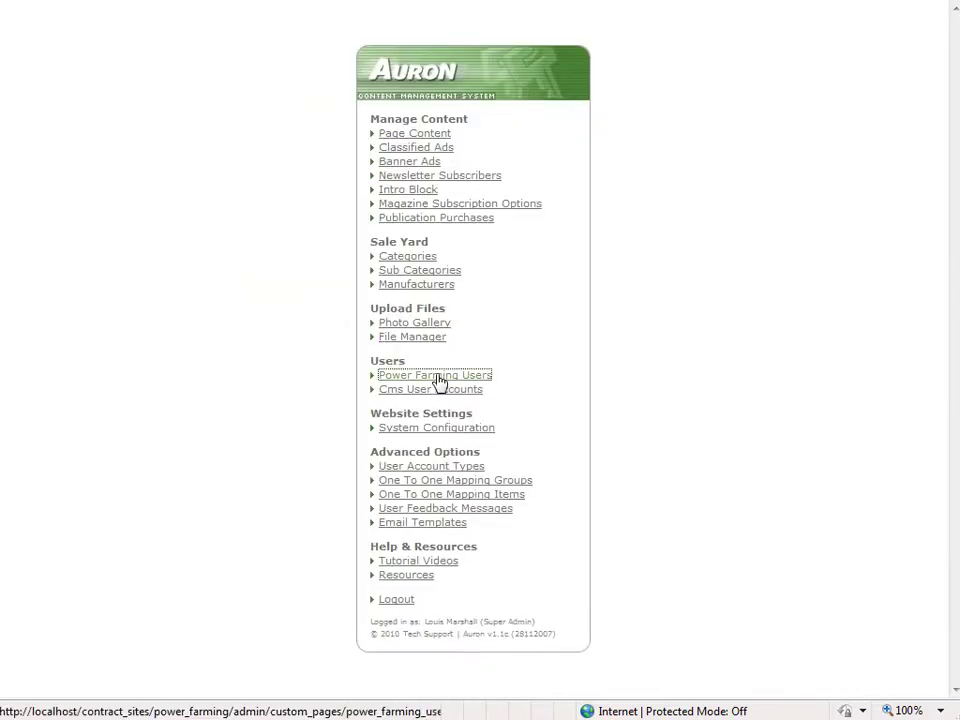
left_click(436, 377)
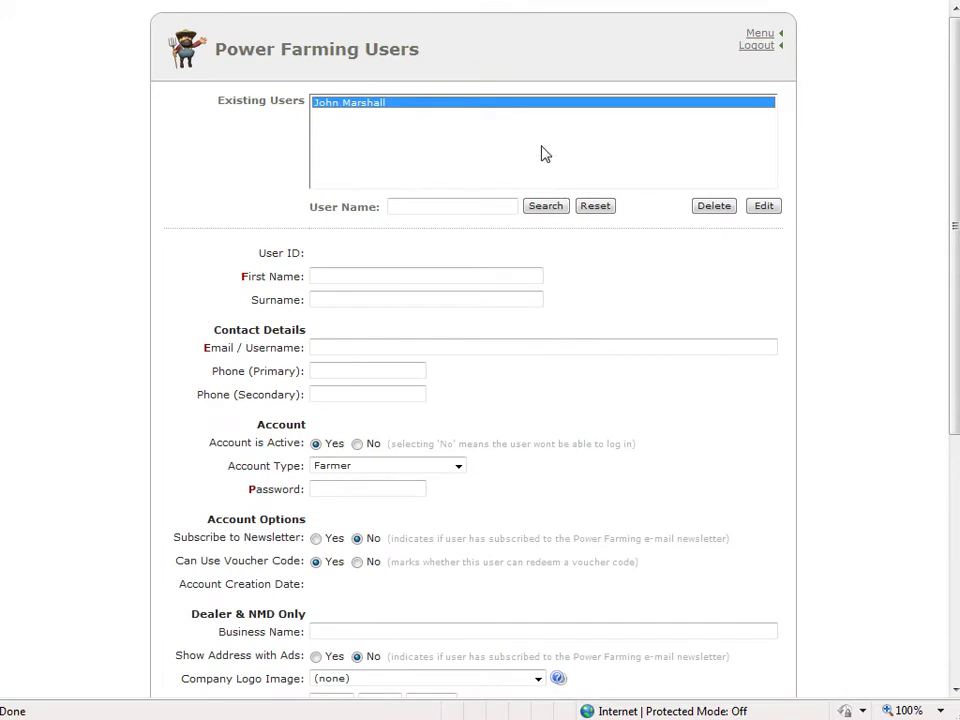
left_click(764, 206)
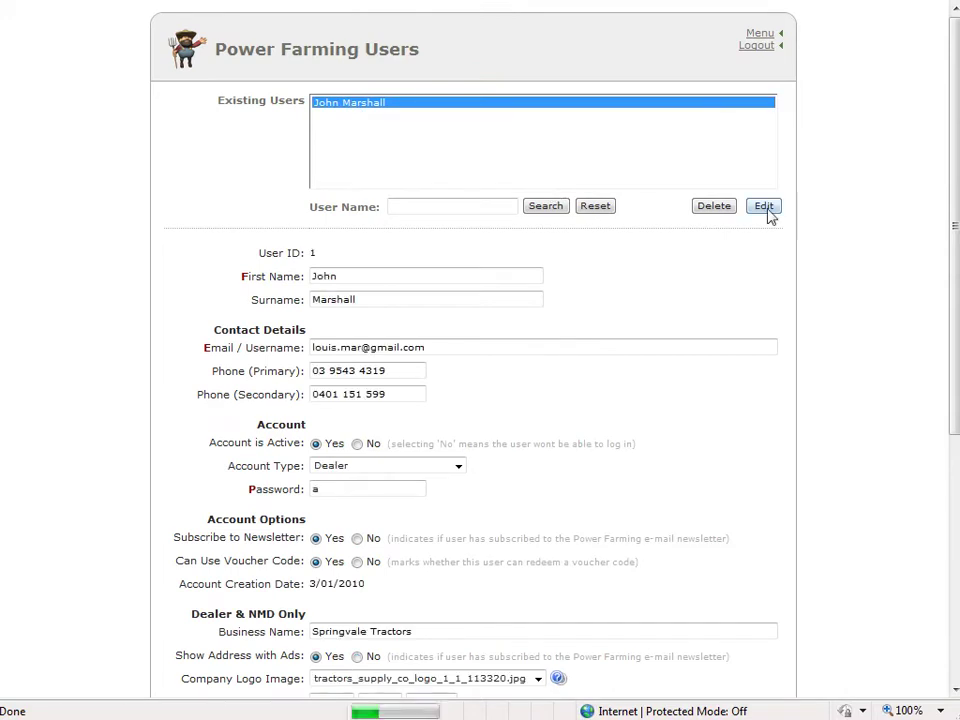
left_click(372, 274)
left_click_drag(372, 274, 223, 238)
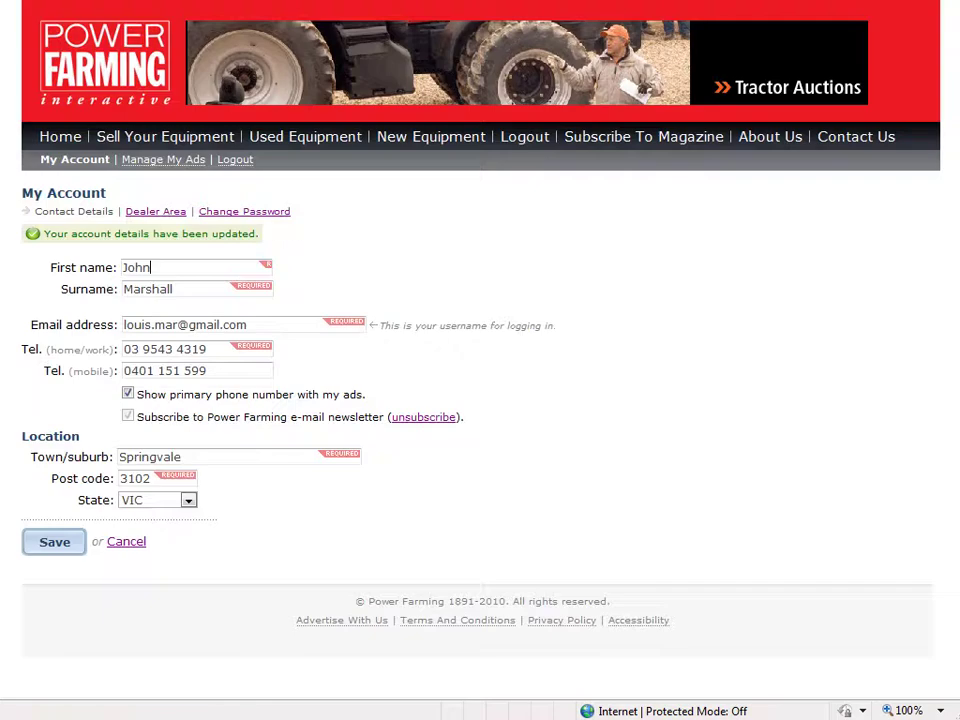
Retype the original first name on My Account and save it
left_click_drag(160, 267, 16, 258)
type("Louis")
left_click(70, 541)
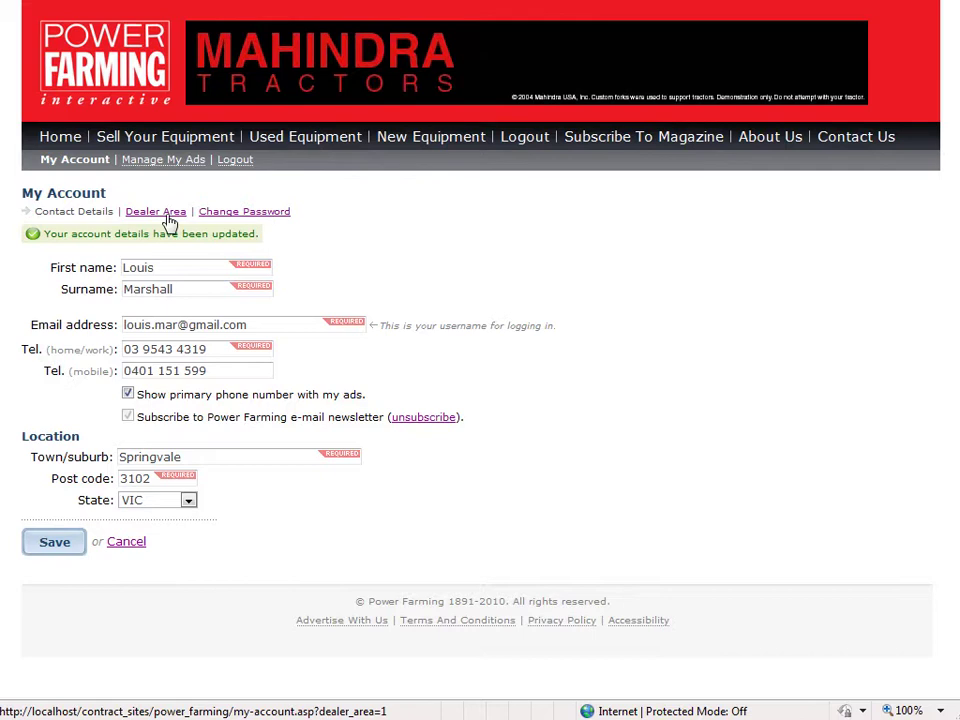
Set the user's Account Type to Farmer in Auron CMS
left_click(258, 12)
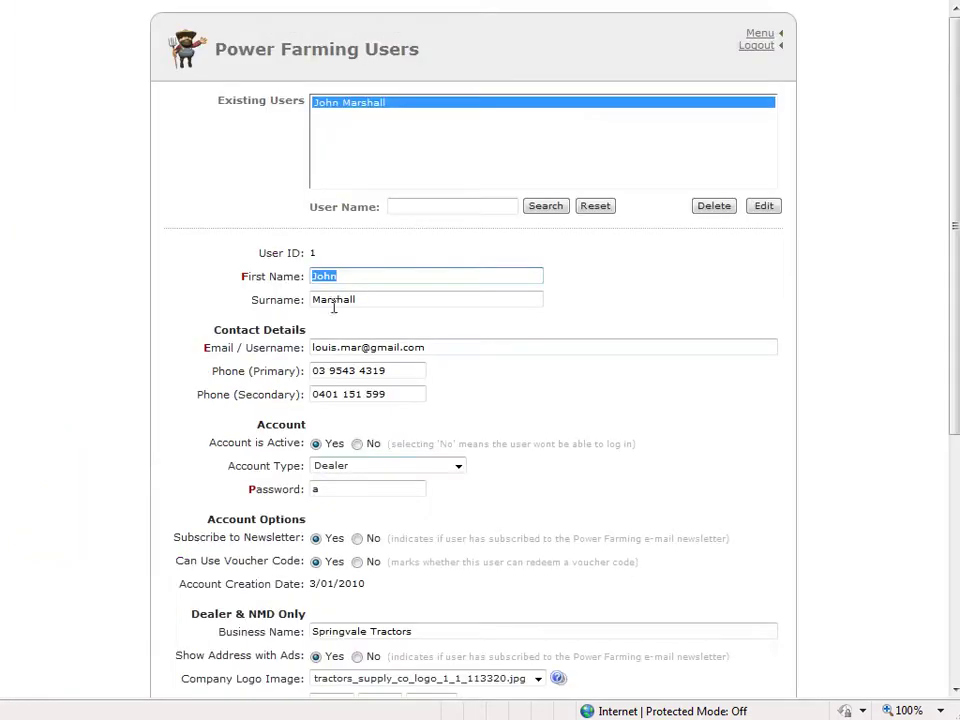
left_click(339, 466)
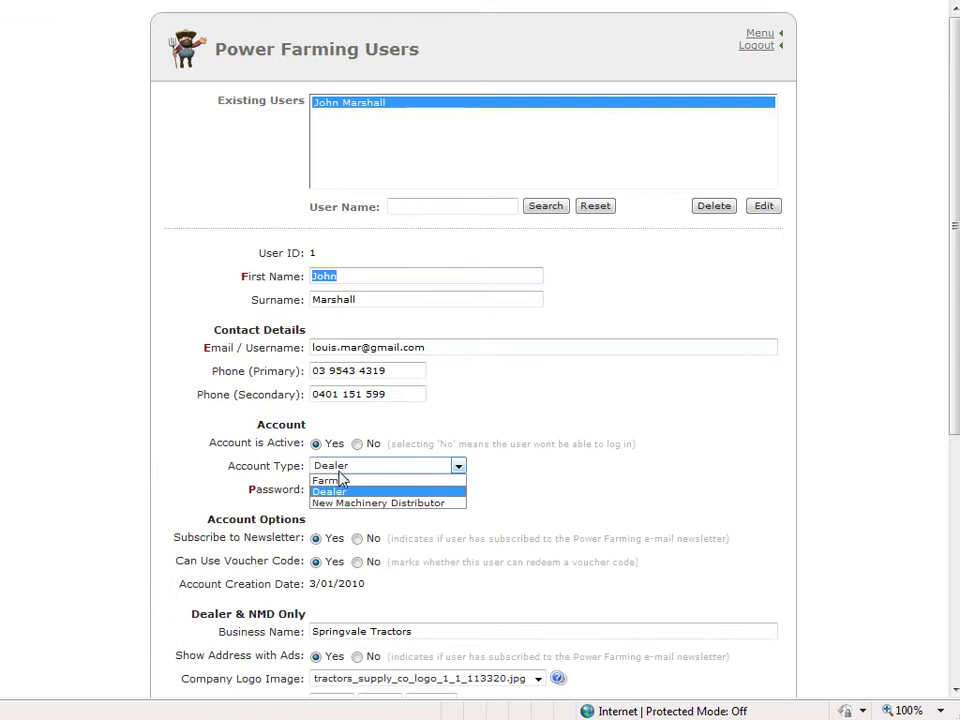
left_click(336, 481)
Highlight the 17/Mar/2010 account expiry date in the site's Dealer Area
left_click(150, 5)
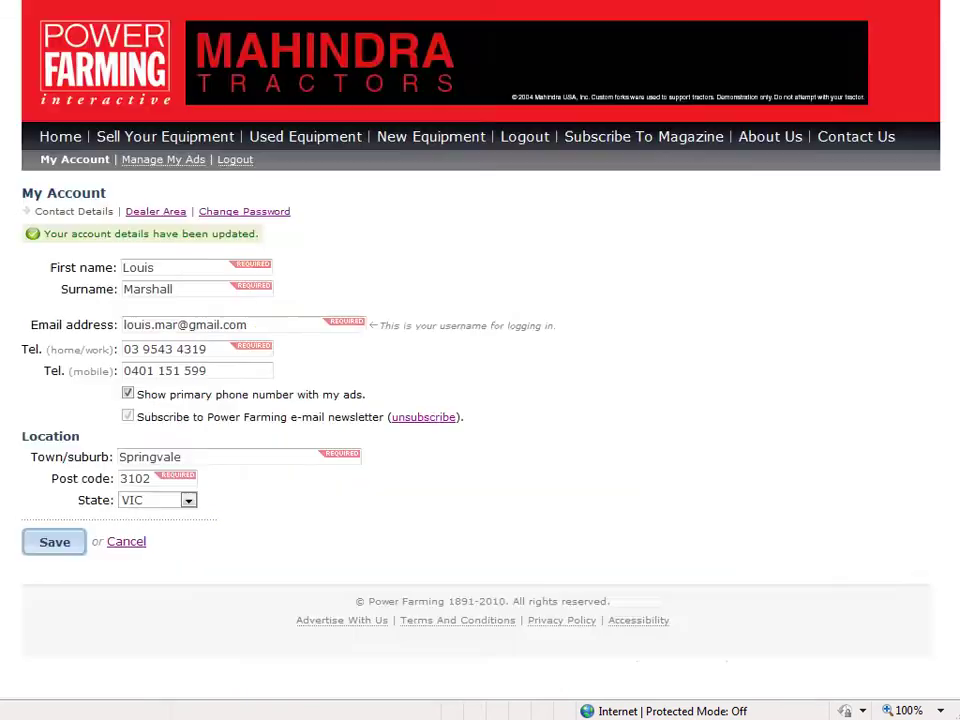
left_click(168, 213)
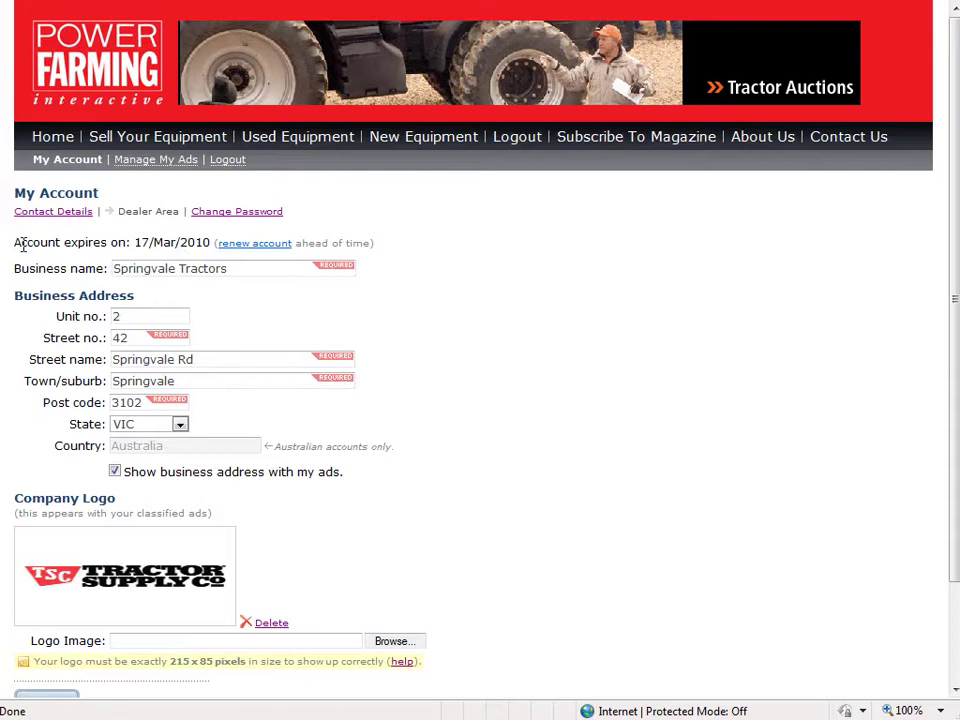
left_click_drag(16, 241, 376, 245)
left_click(452, 249)
left_click_drag(208, 242, 156, 245)
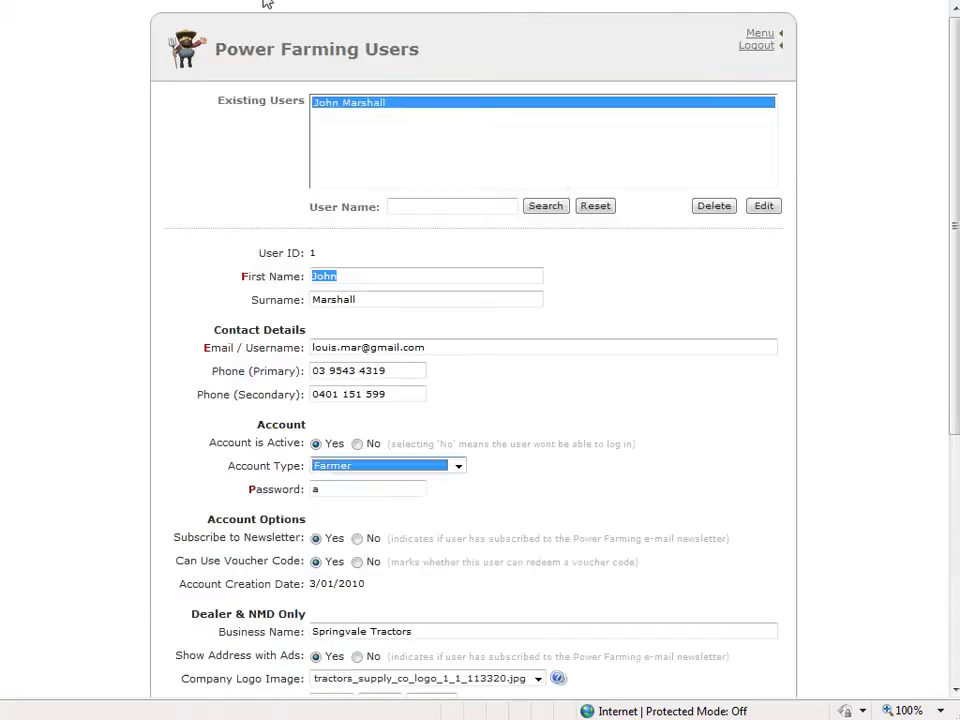
Reload the user record, set Account Expiration Date to 23/2/2010, and save it
left_click(595, 206)
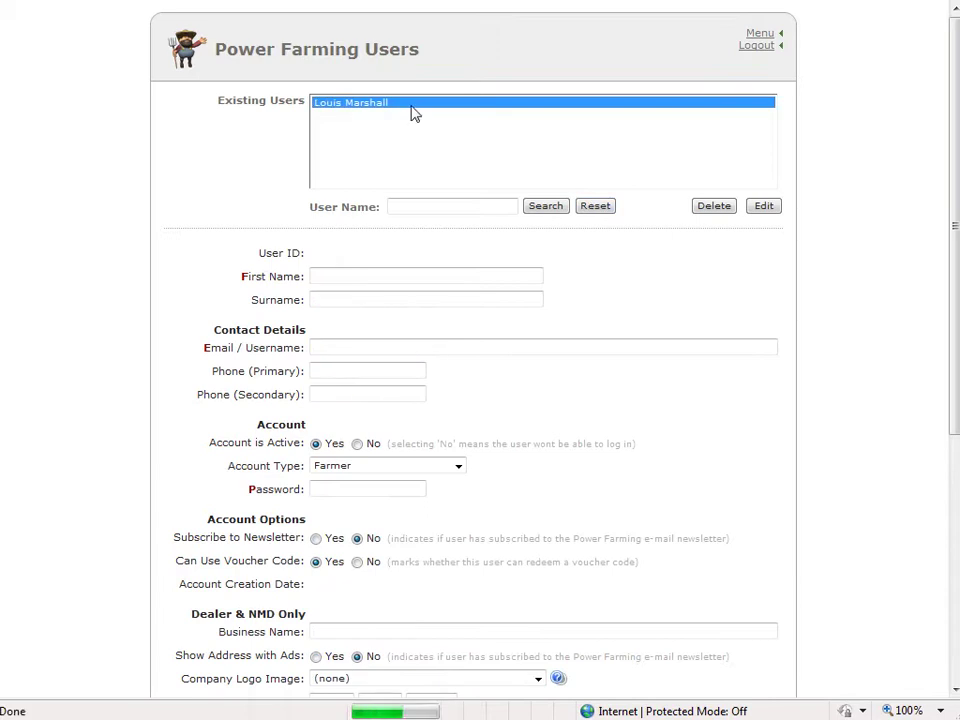
left_click(762, 207)
scroll(443, 442, "down", 2)
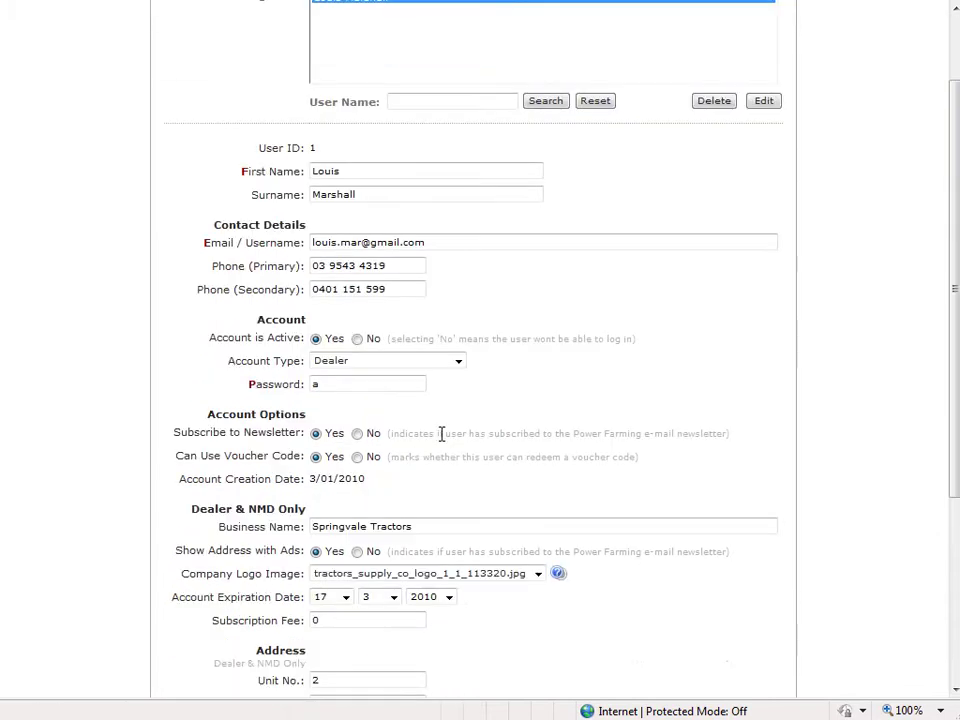
scroll(306, 305, "down", 4)
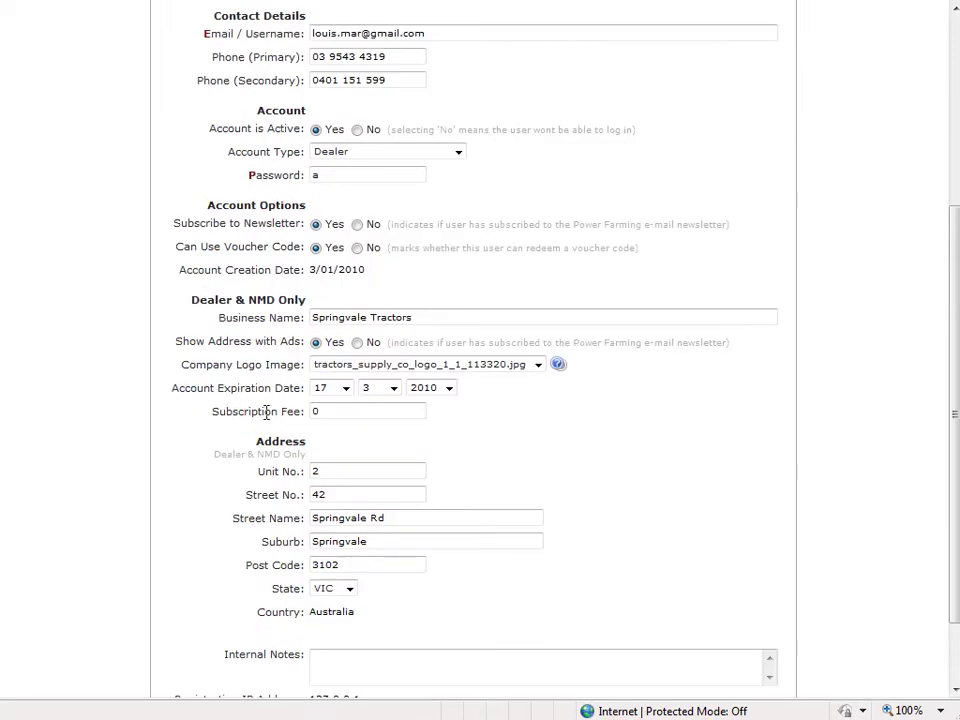
left_click(383, 392)
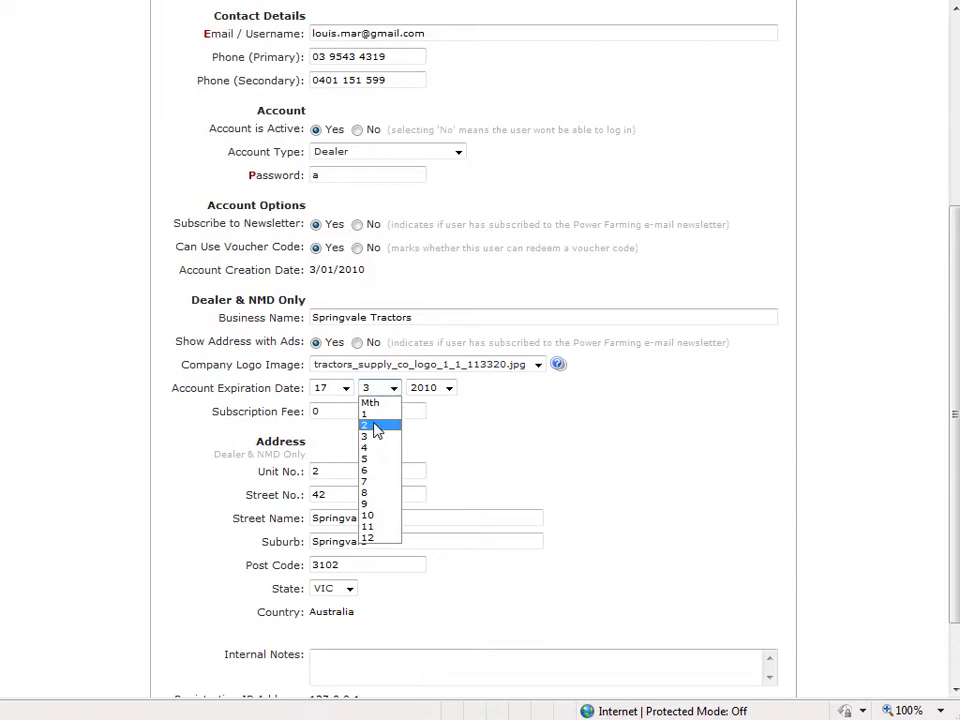
left_click(375, 427)
left_click(346, 389)
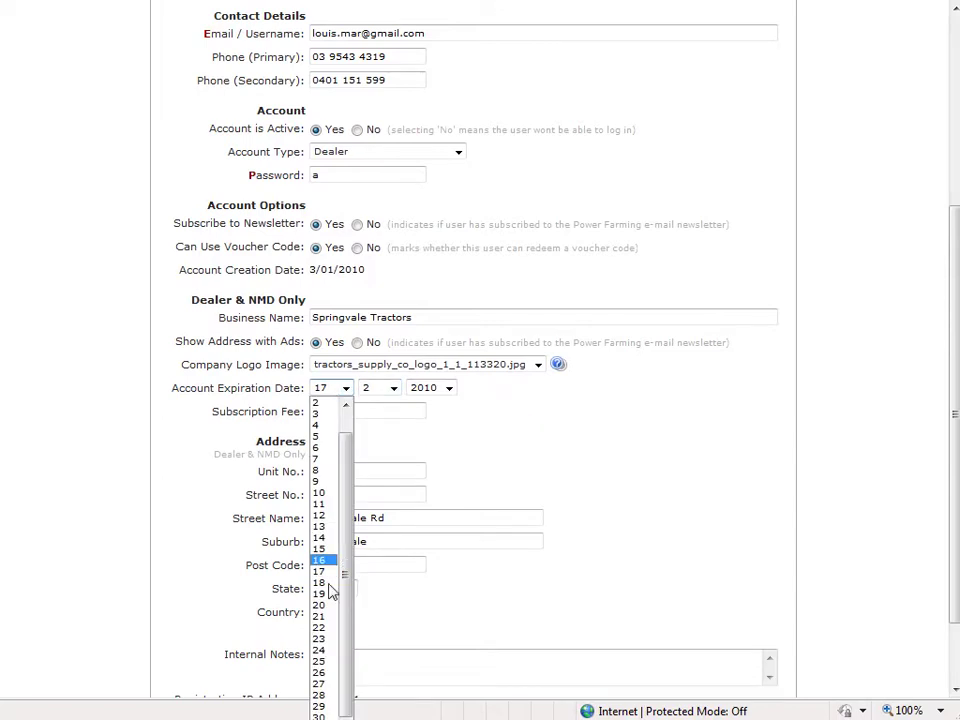
left_click(318, 637)
scroll(630, 547, "down", 2)
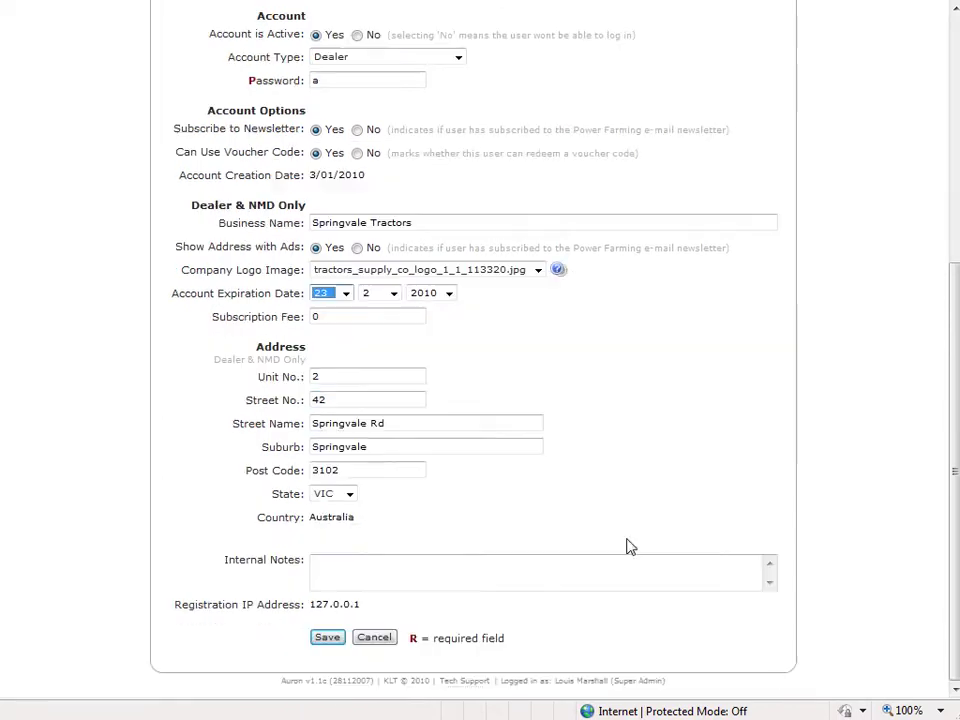
left_click(327, 637)
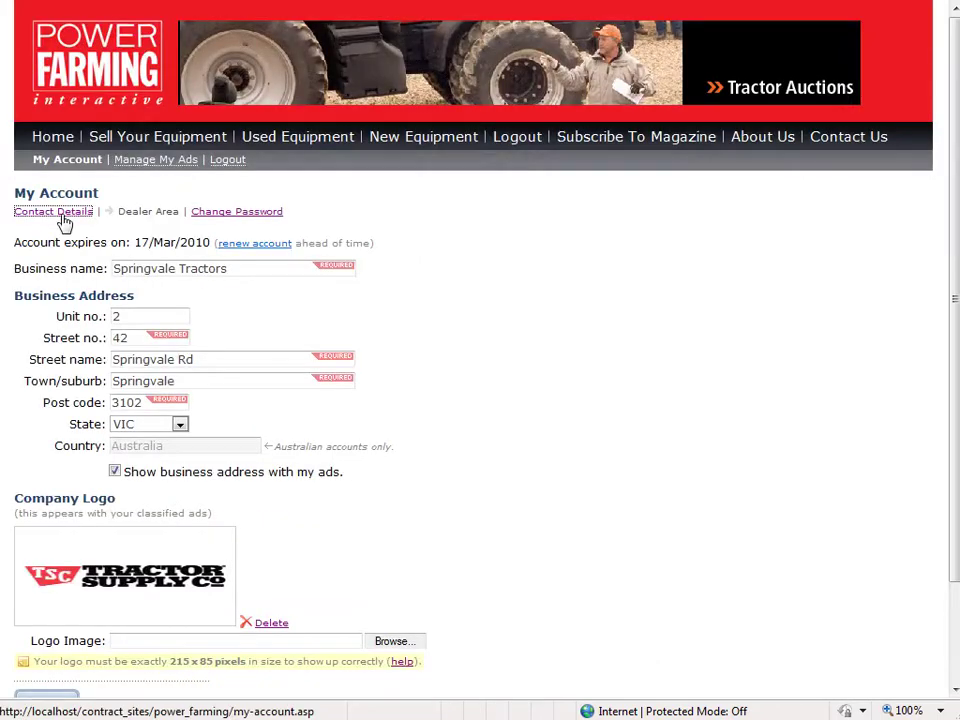
left_click(62, 212)
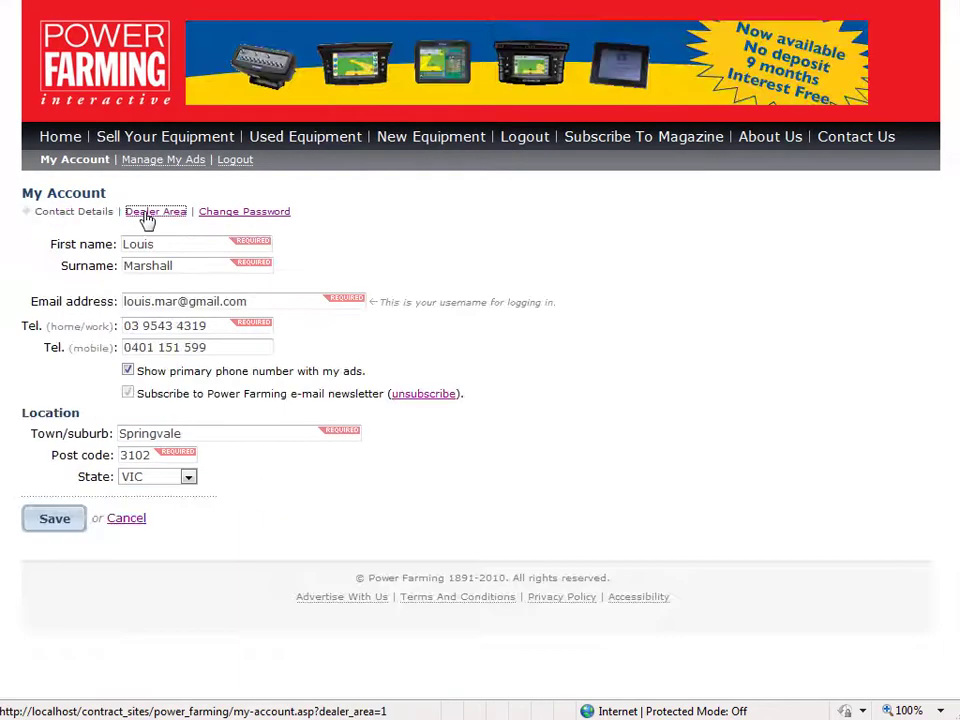
Highlight the updated 23/Feb/2010 expiry date in the Dealer Area
left_click(150, 212)
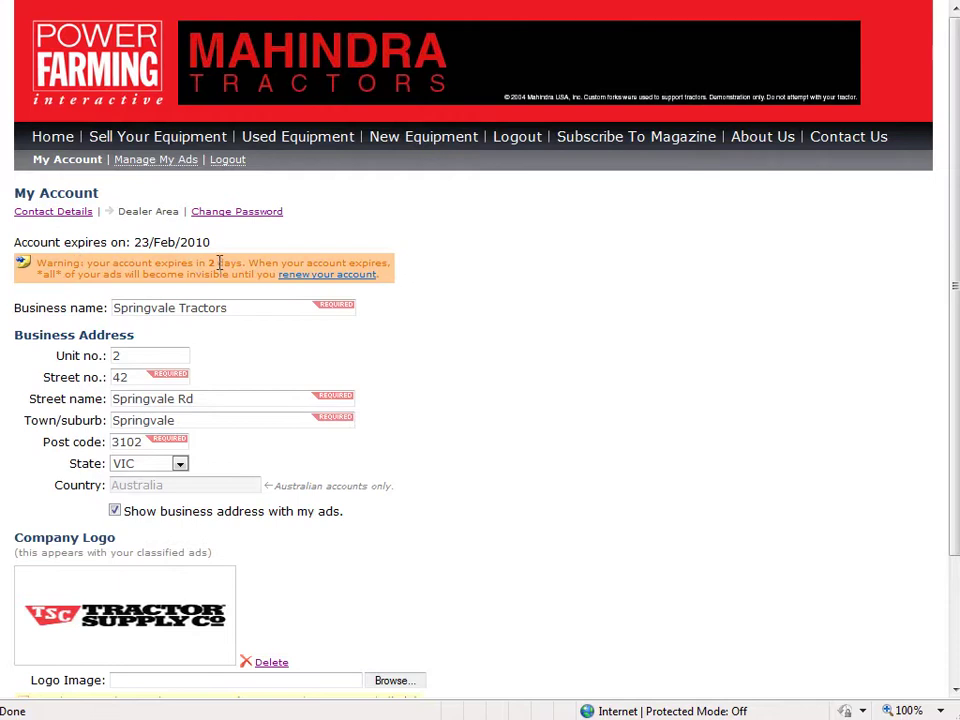
double_click(144, 242)
left_click_drag(144, 242, 155, 244)
left_click_drag(337, 308, 471, 351)
left_click(471, 351)
Save the business name as Springvale Tractors Pty Ltd and highlight the logo size requirement
scroll(242, 306, "down", 2)
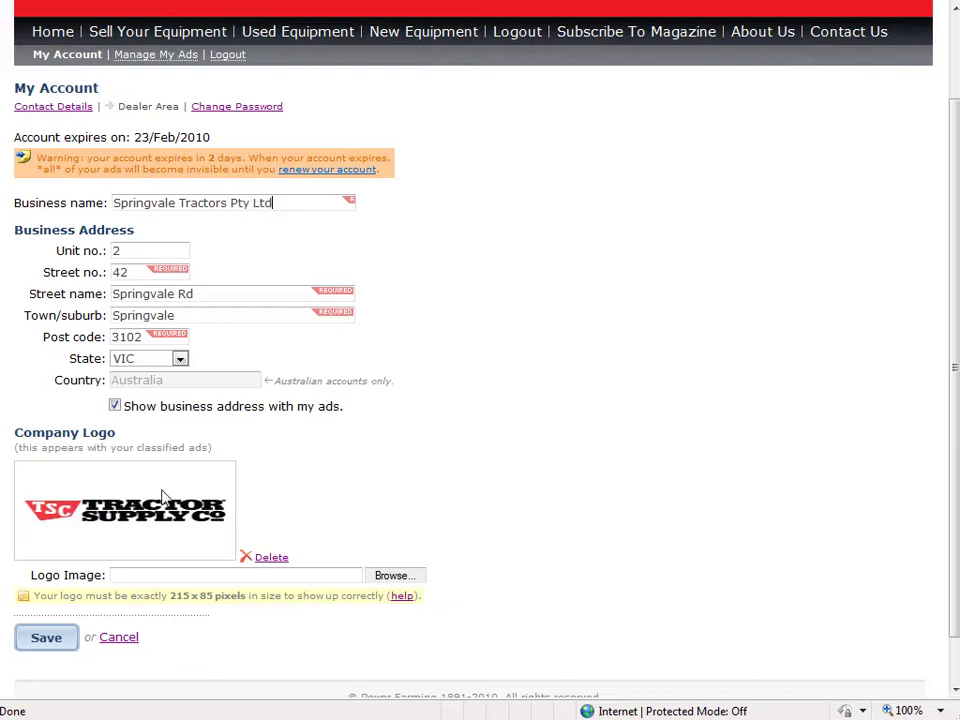
left_click(46, 637)
scroll(282, 240, "down", 3)
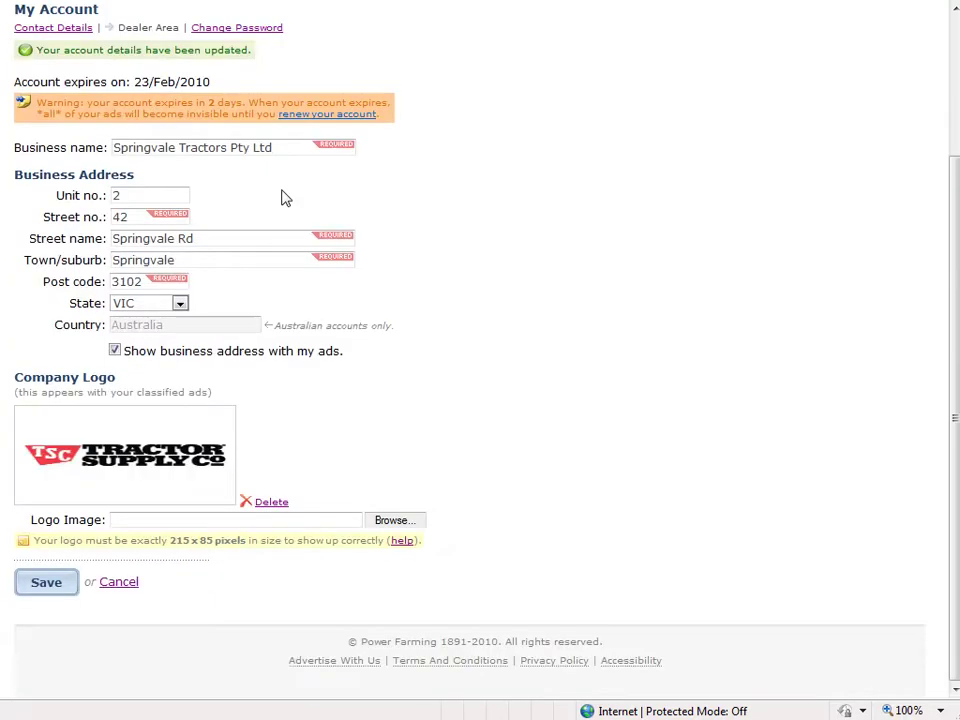
left_click(298, 150)
left_click(209, 257)
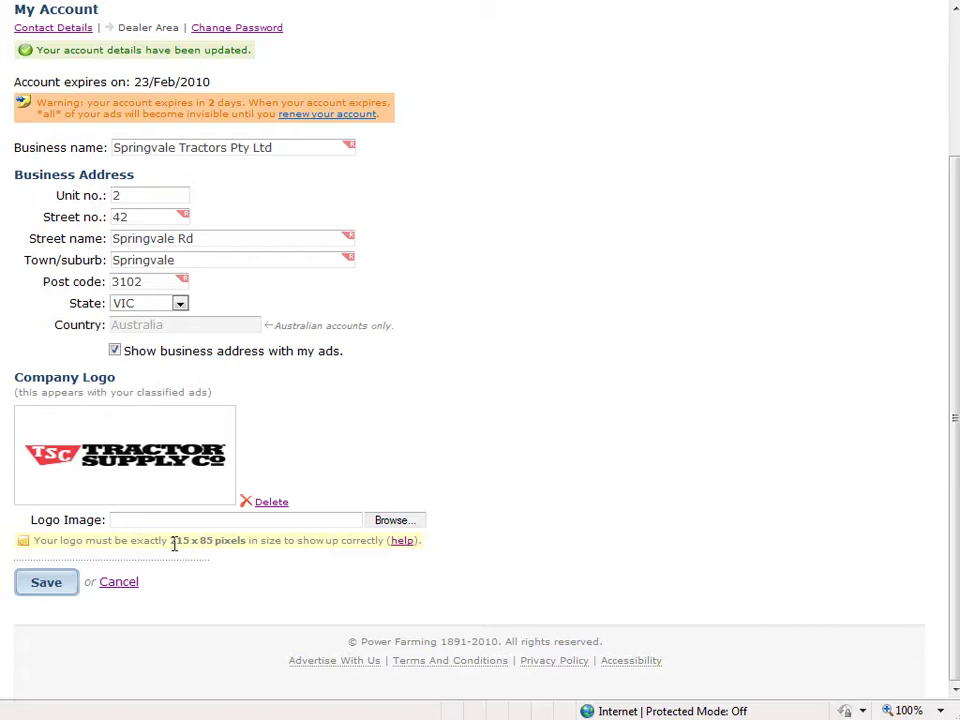
left_click_drag(171, 543, 261, 552)
Delete the Tractor Supply company logo and confirm the deletion with OK
left_click(274, 561)
left_click(468, 536)
left_click(262, 502)
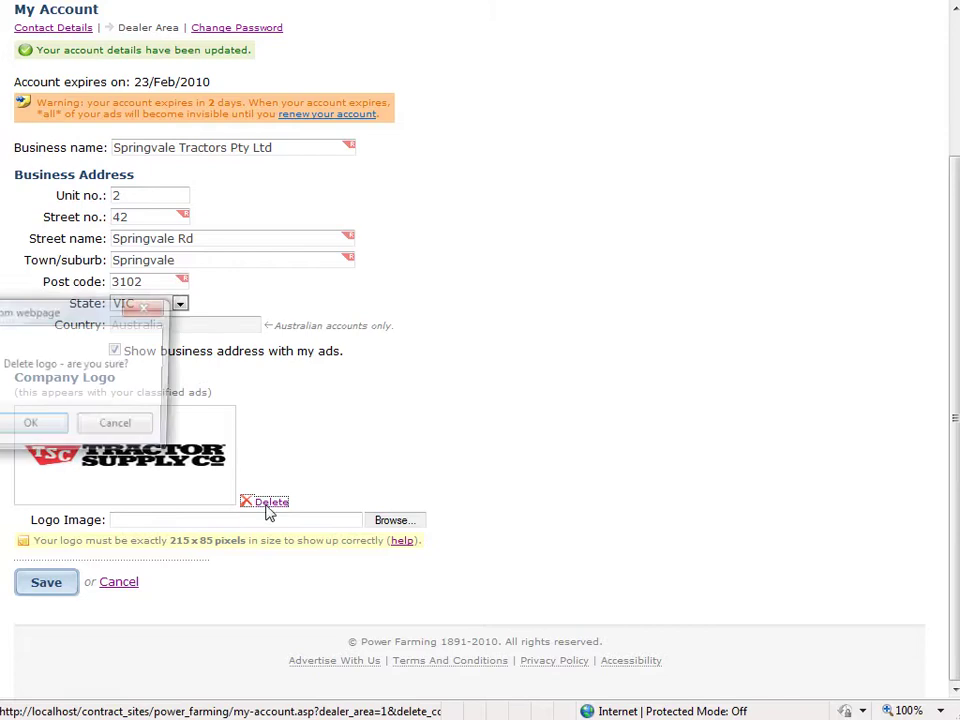
left_click_drag(63, 315, 217, 309)
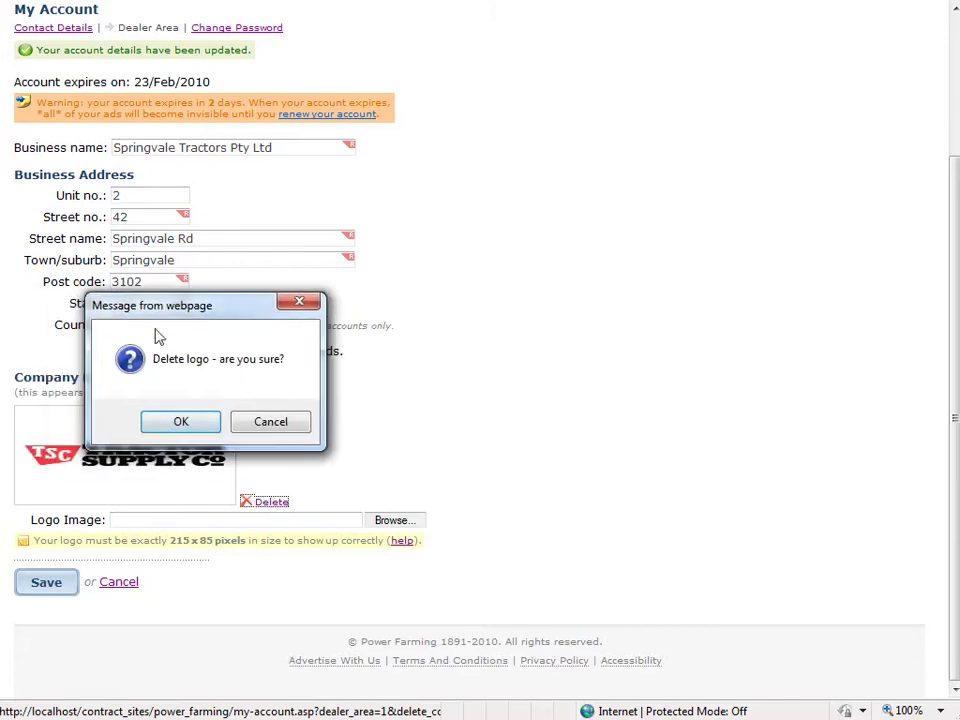
left_click(181, 423)
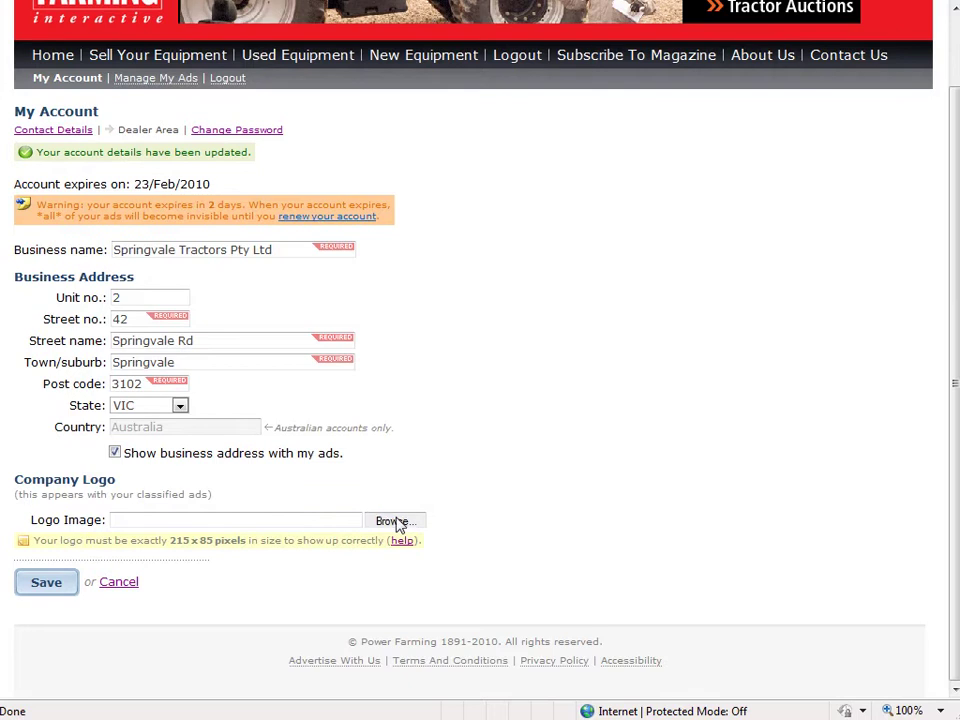
Upload 300.jpg as the new company logo and save it
left_click(397, 522)
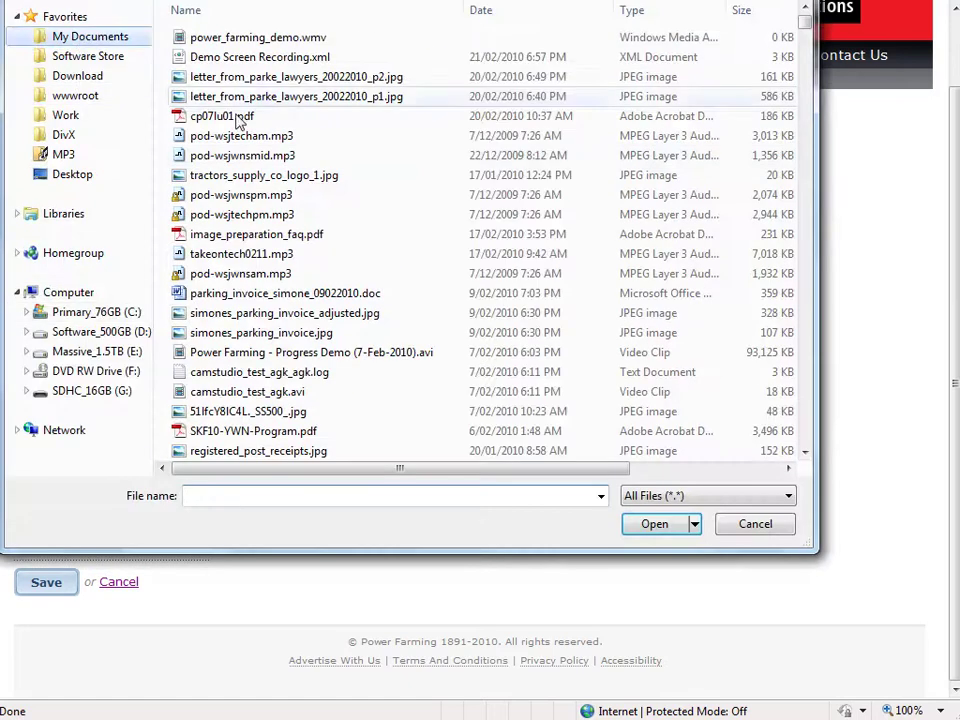
left_click(278, 292)
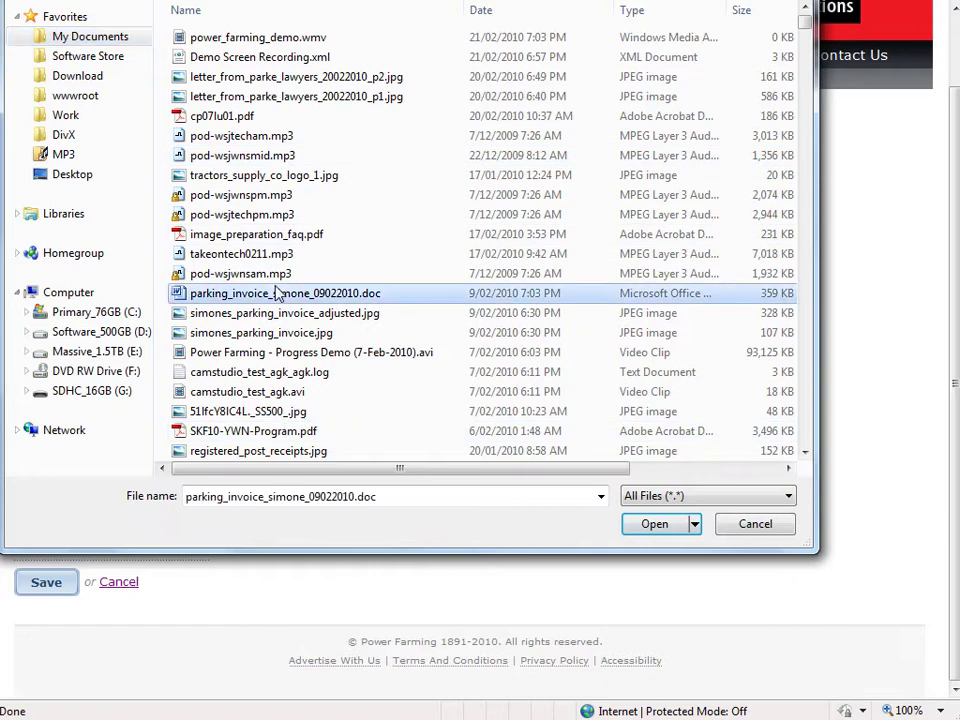
key("3")
double_click(231, 37)
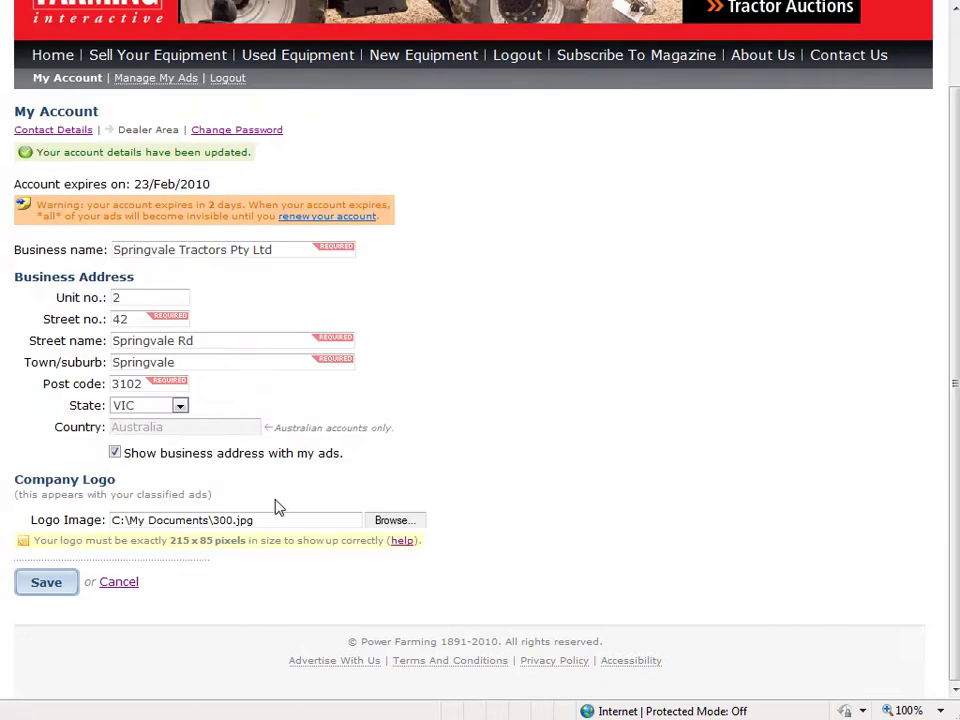
left_click(46, 586)
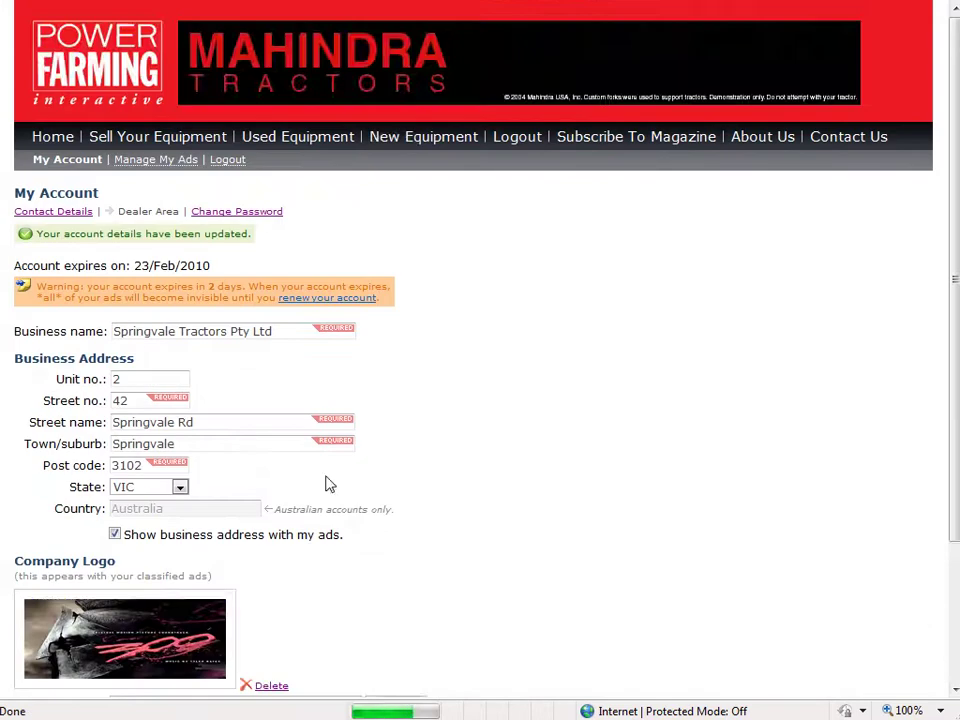
scroll(122, 480, "down", 2)
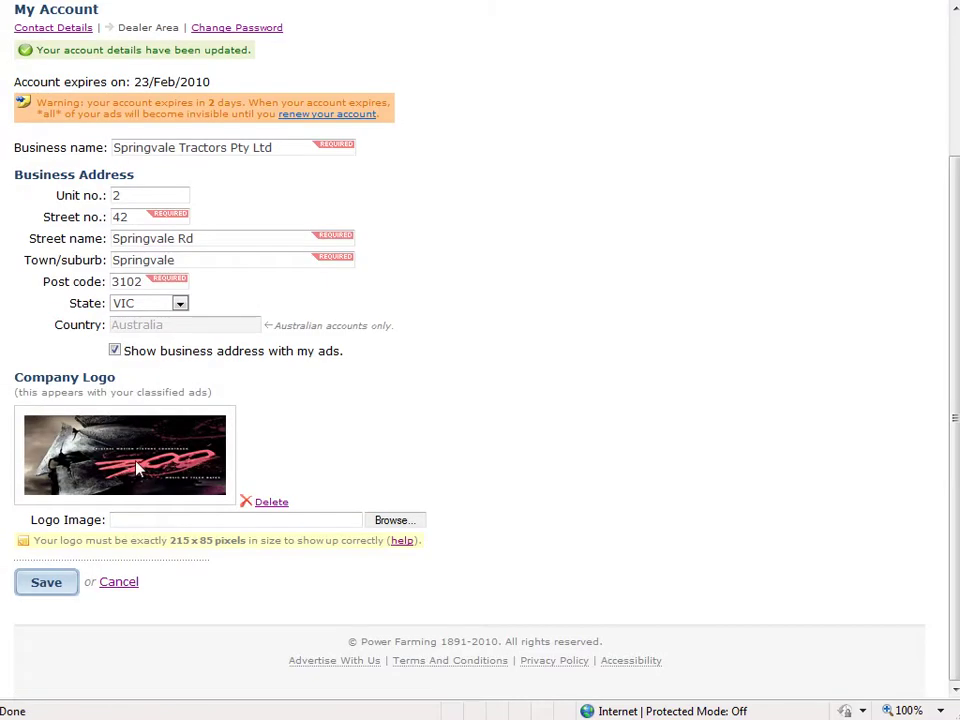
scroll(138, 470, "up", 2)
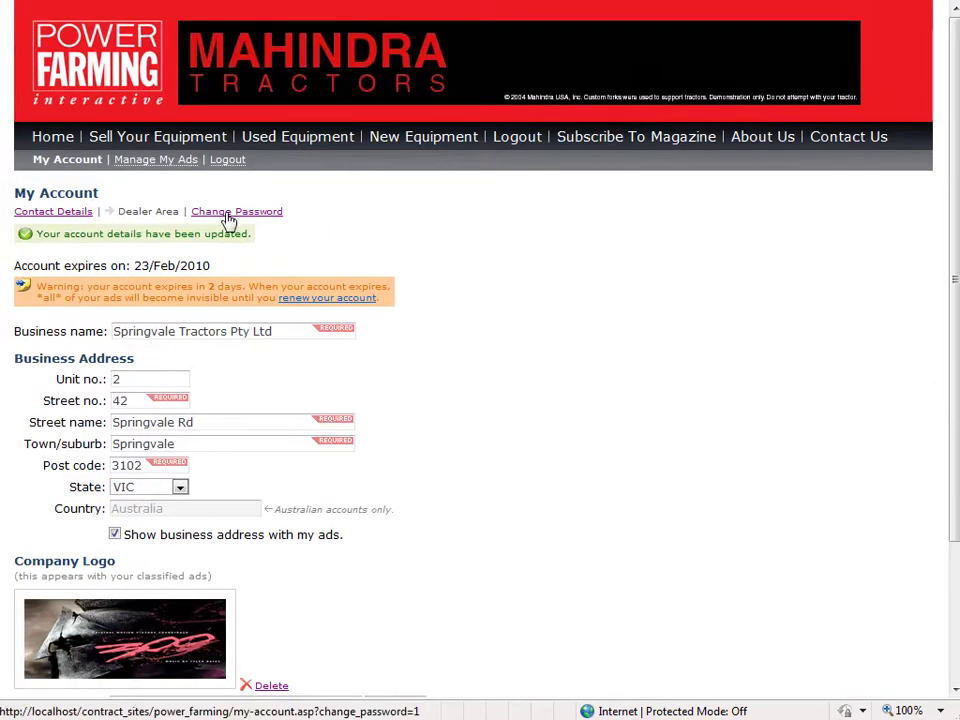
Submit a new password on the Change Password form, which reports a mismatch
left_click(228, 213)
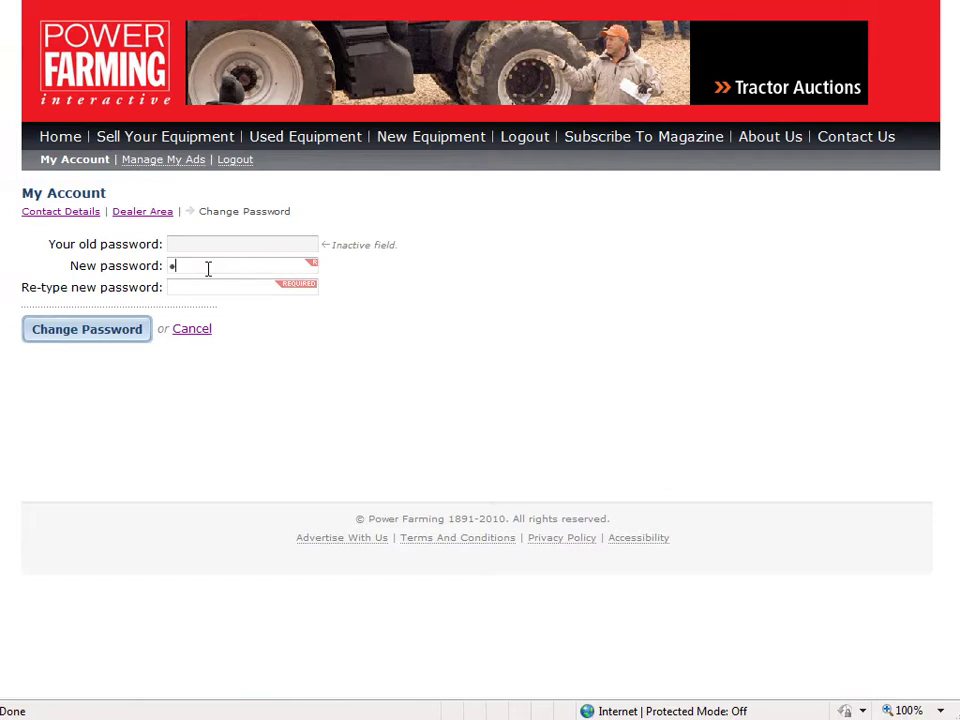
key("Tab")
left_click(114, 326)
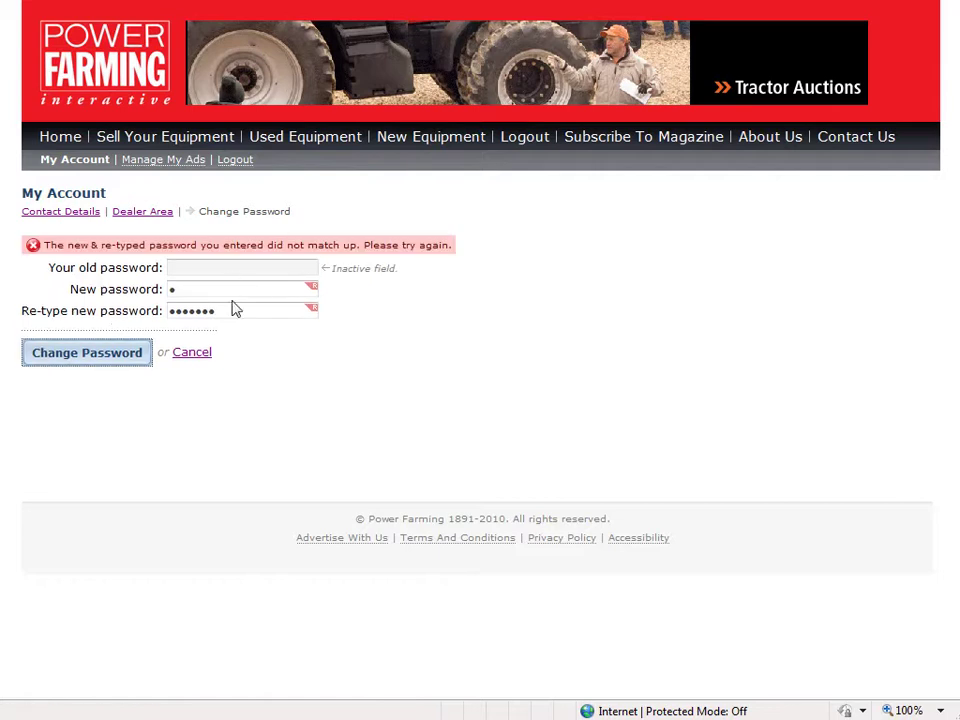
Retype the new password identically in both fields and submit the change
left_click_drag(223, 289, 92, 289)
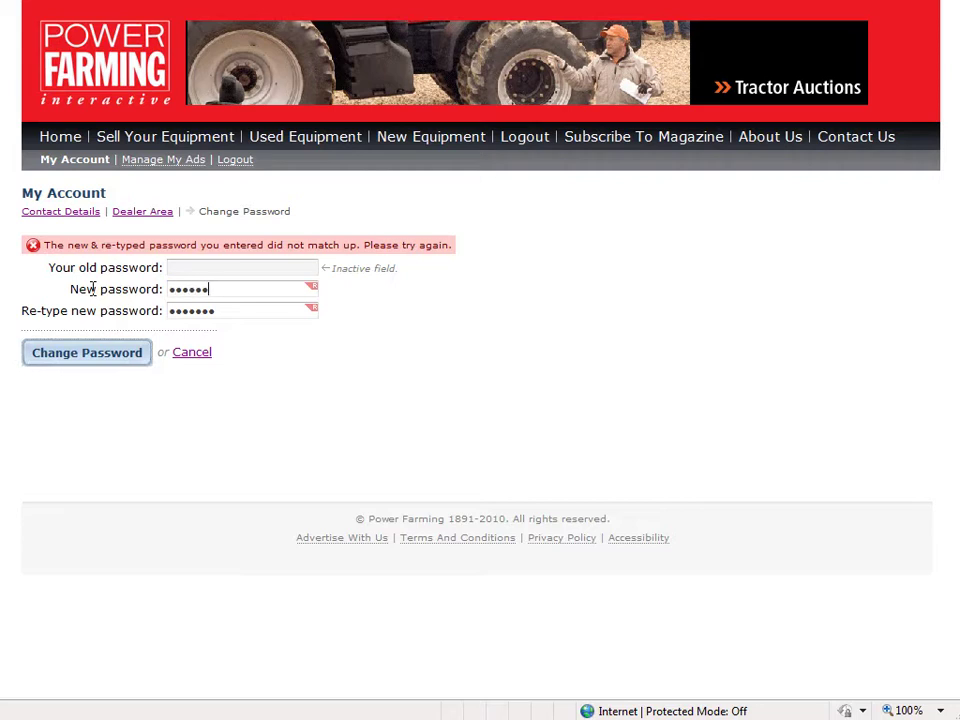
left_click_drag(223, 311, 176, 315)
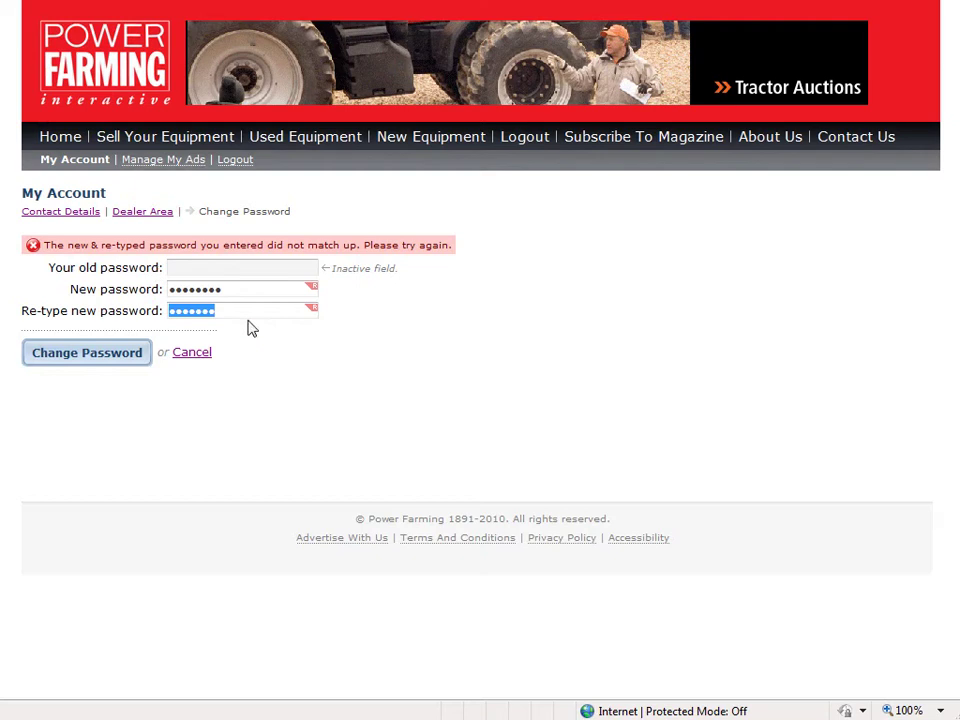
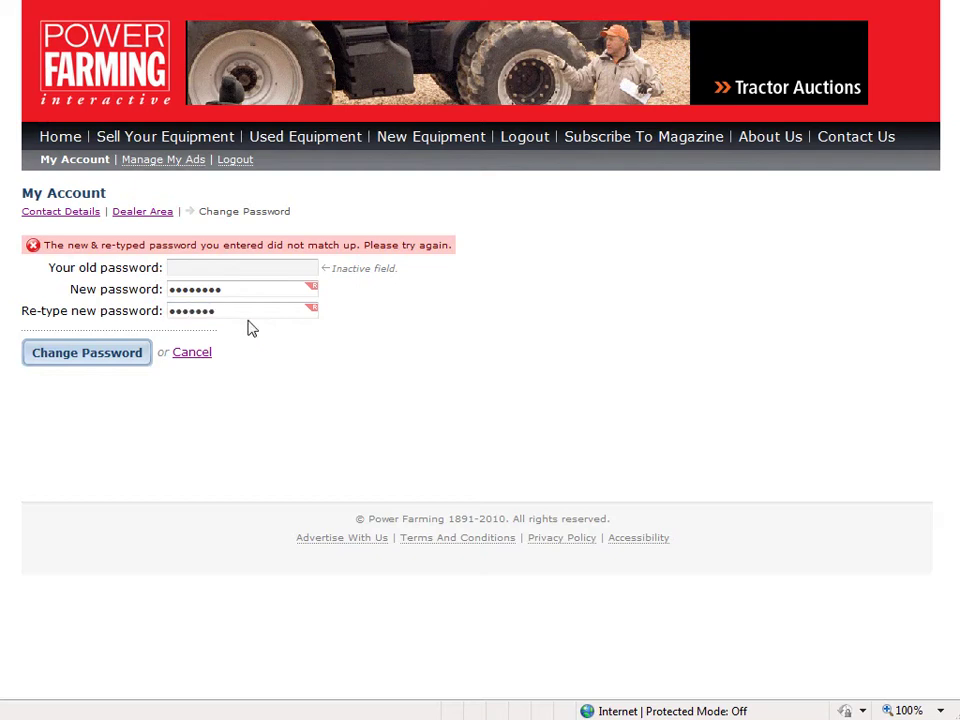
left_click_drag(249, 290, 43, 290)
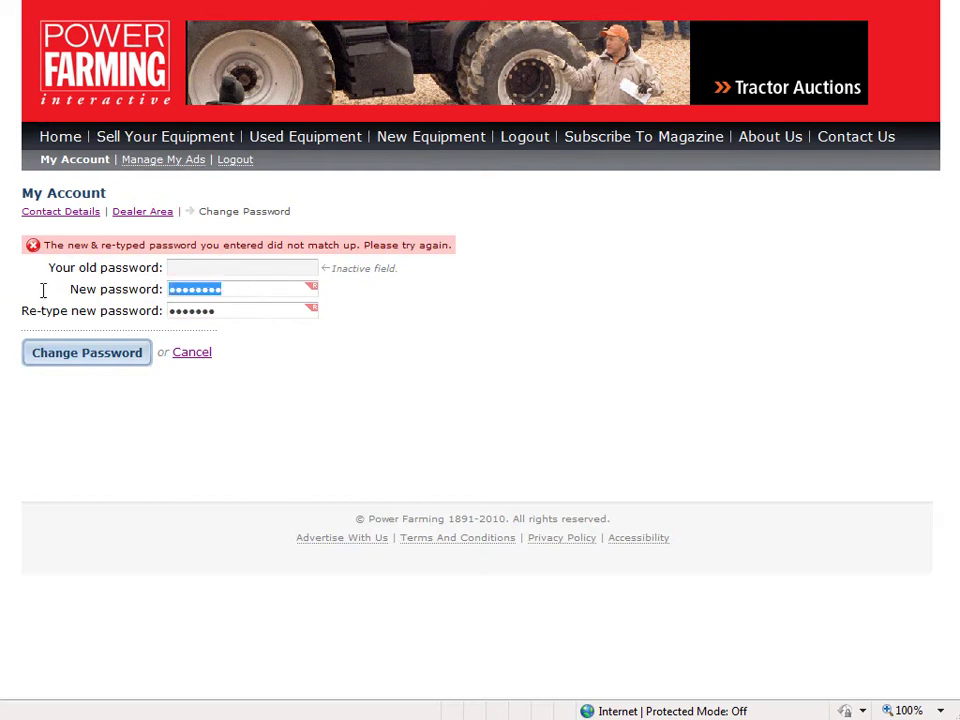
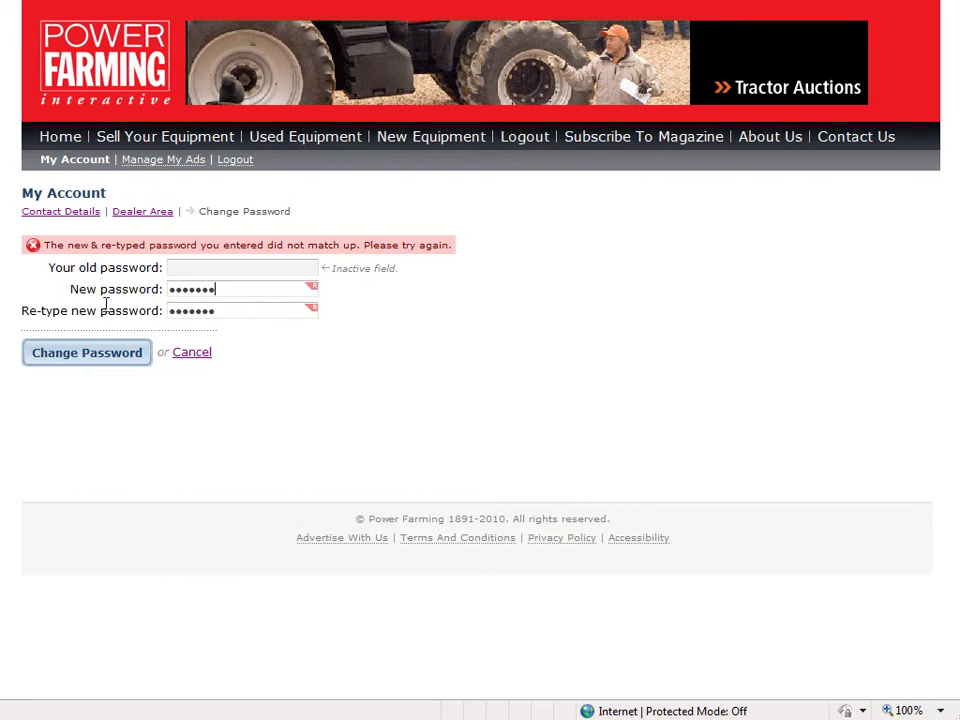
left_click(129, 354)
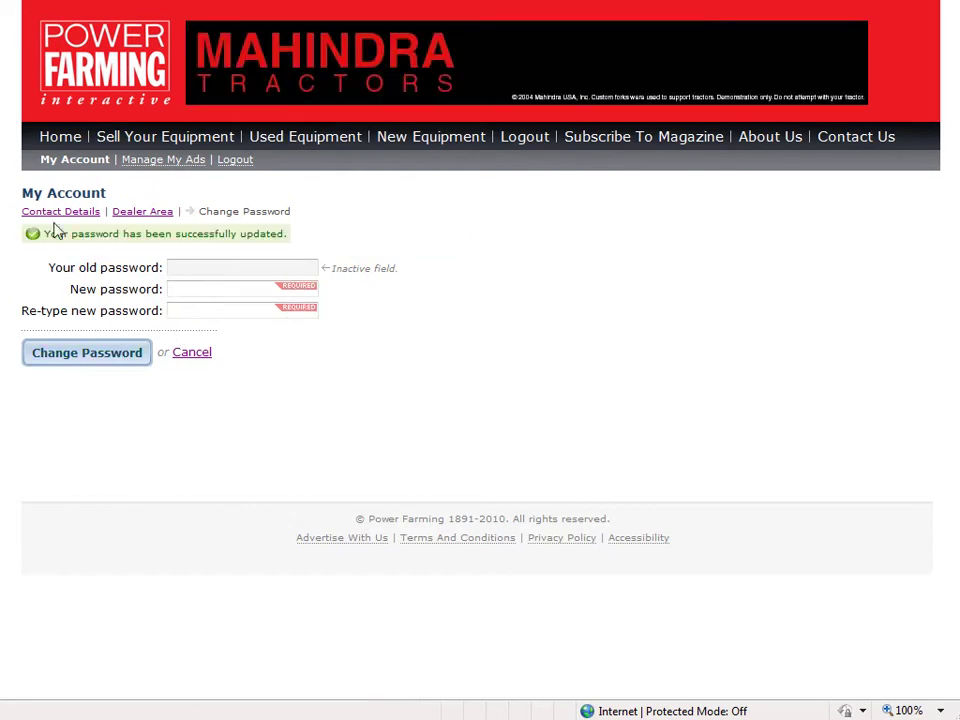
Log out and request a password-recovery email for the account's e-mail address
left_click(84, 216)
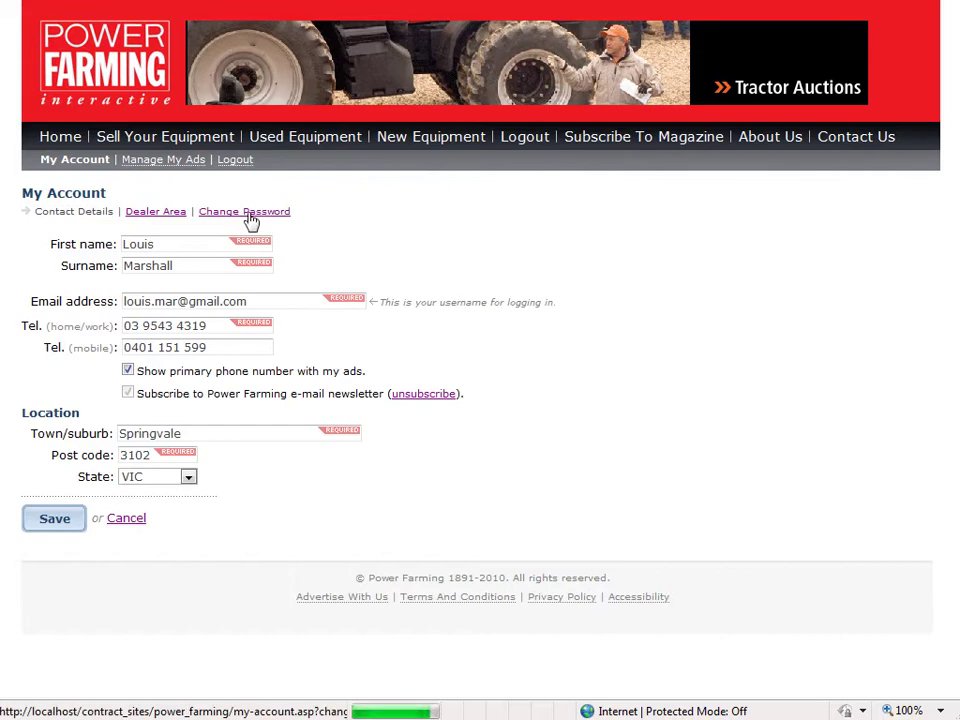
left_click(240, 161)
left_click(96, 242)
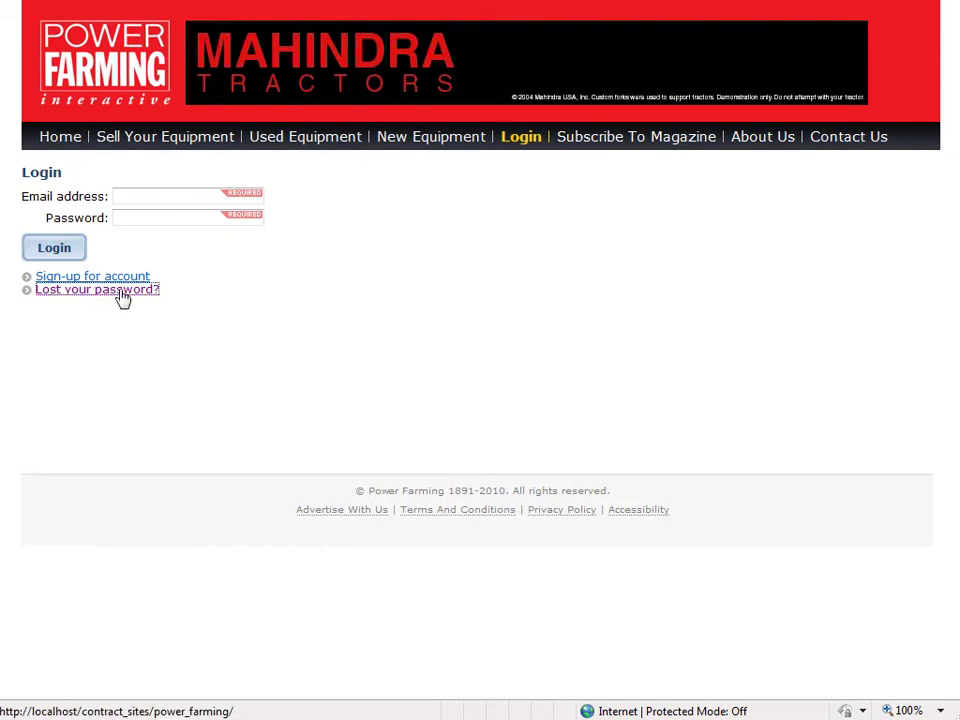
left_click(119, 291)
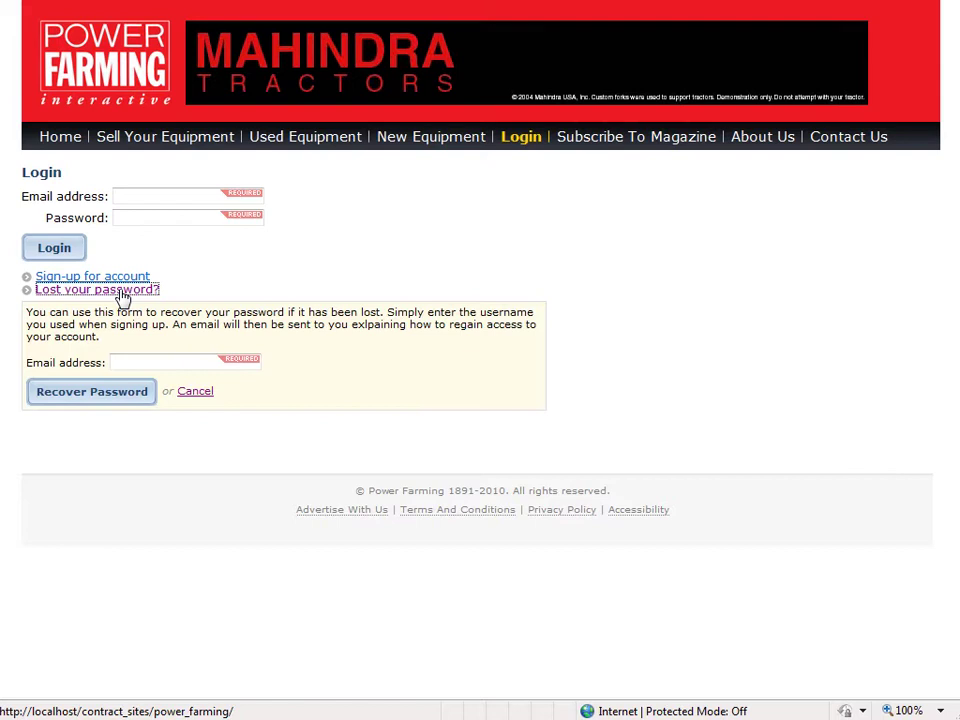
left_click(164, 364)
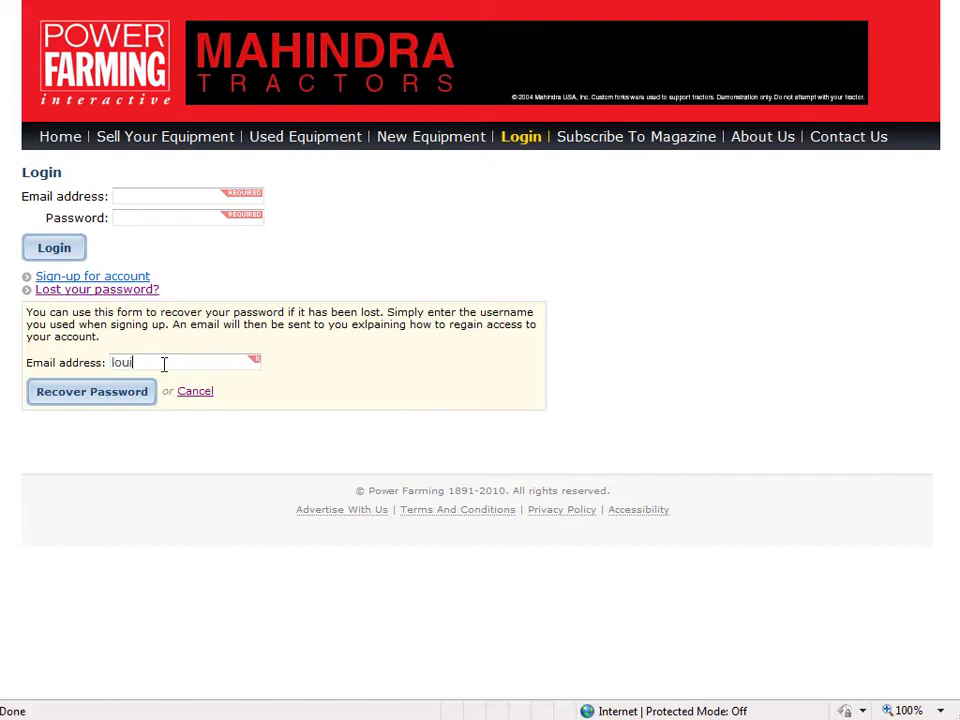
left_click(116, 395)
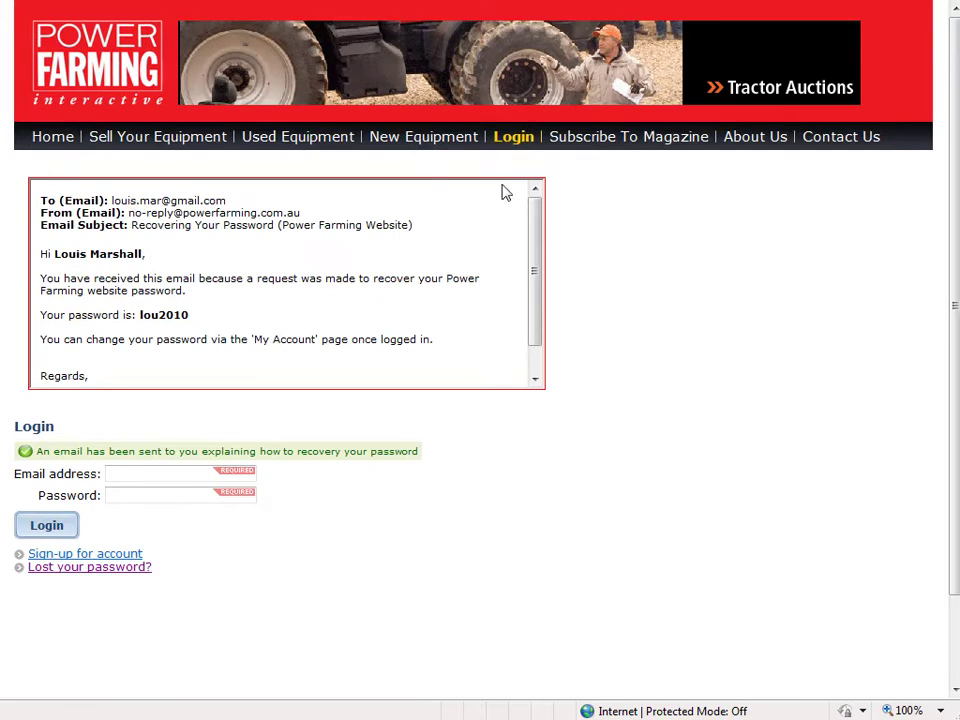
Read through the recovery email preview showing the account's password
scroll(203, 294, "down", 5)
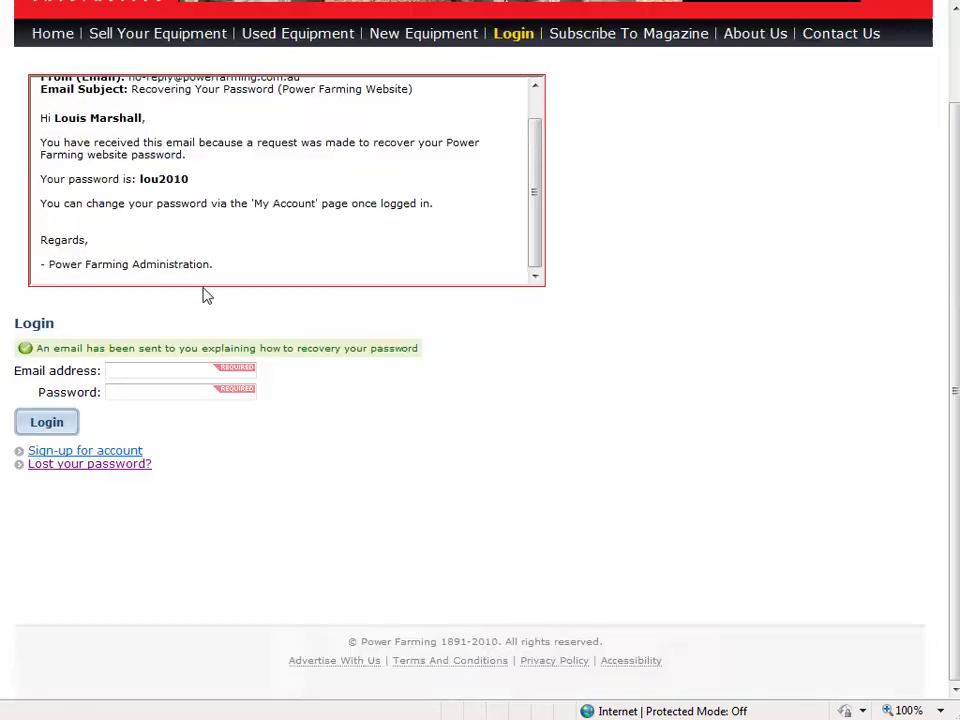
scroll(506, 336, "up", 5)
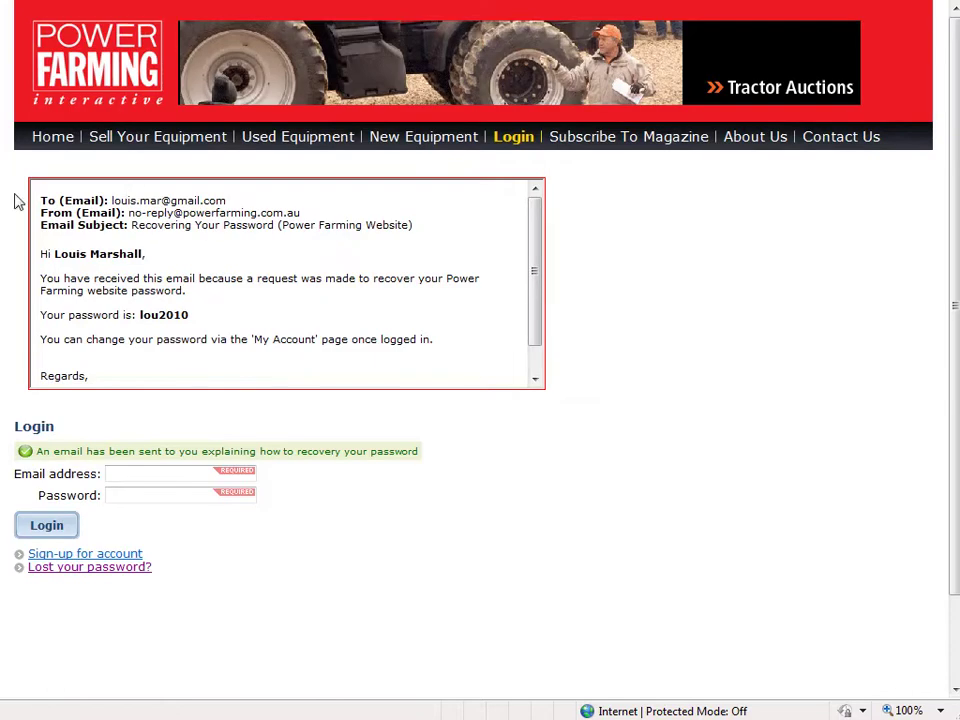
left_click_drag(38, 199, 140, 402)
left_click(140, 402)
scroll(257, 310, "down", 1)
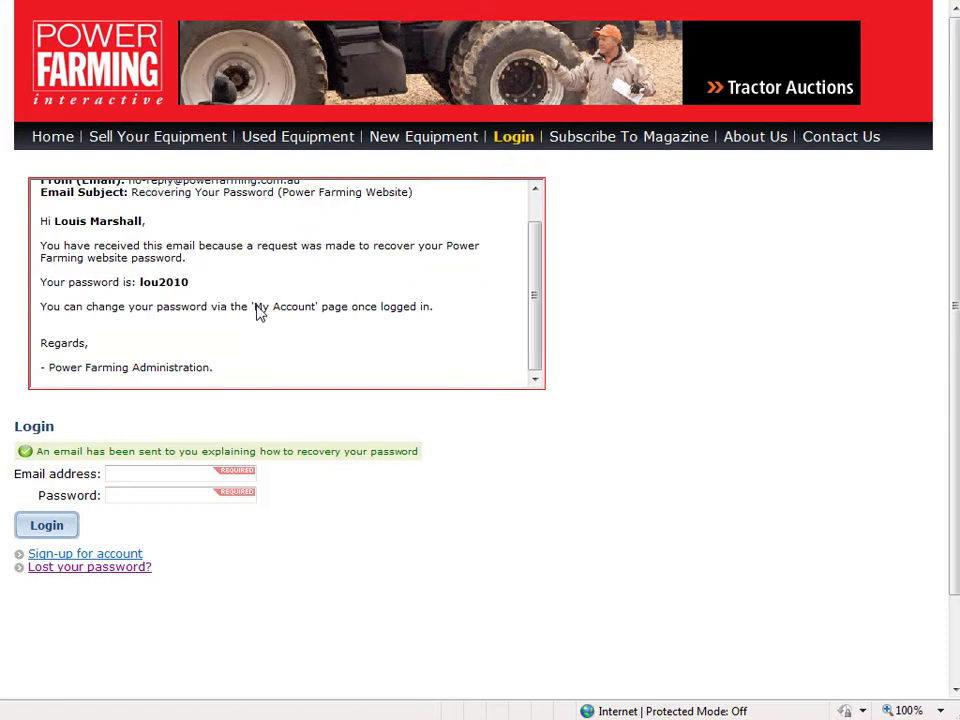
scroll(326, 353, "up", 1)
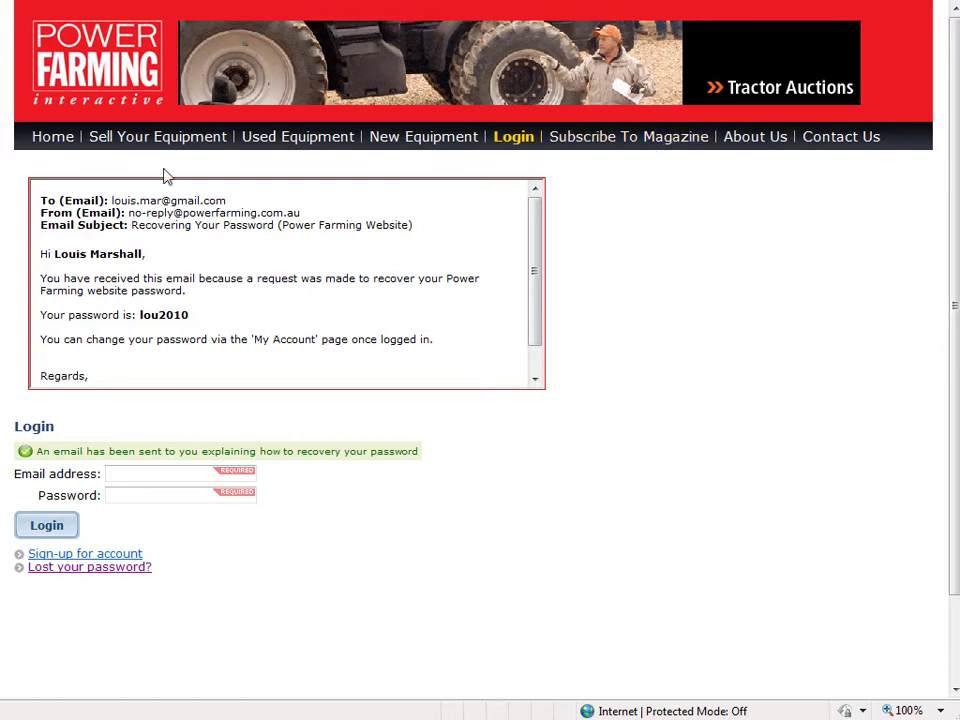
From the home page, open Subscribe To Magazine and read the magazine and 2010 Diary descriptions
left_click(58, 143)
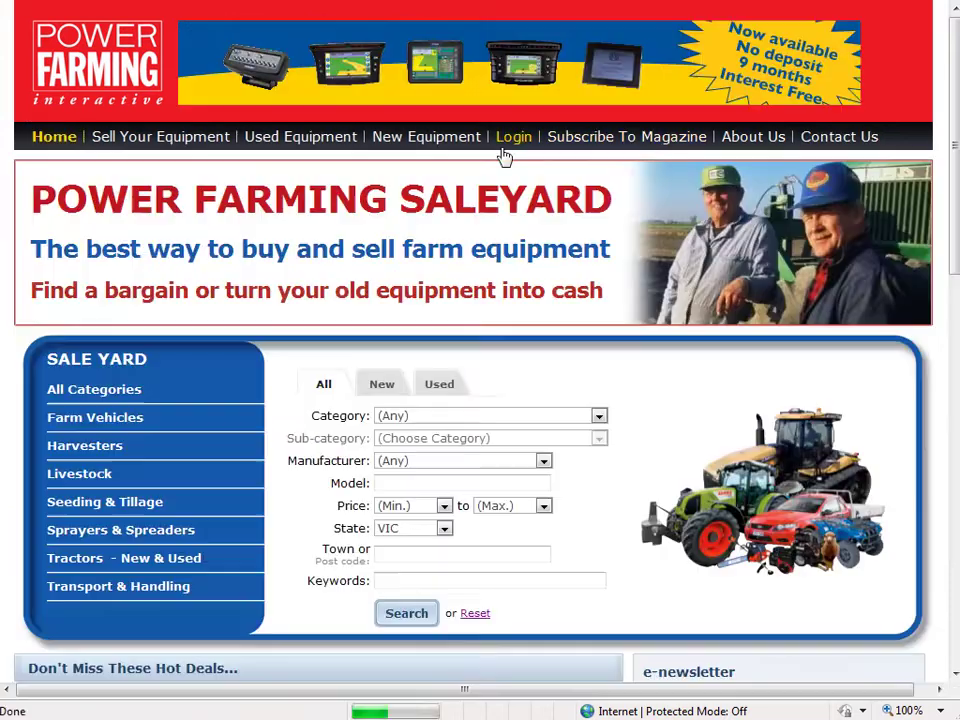
left_click(581, 146)
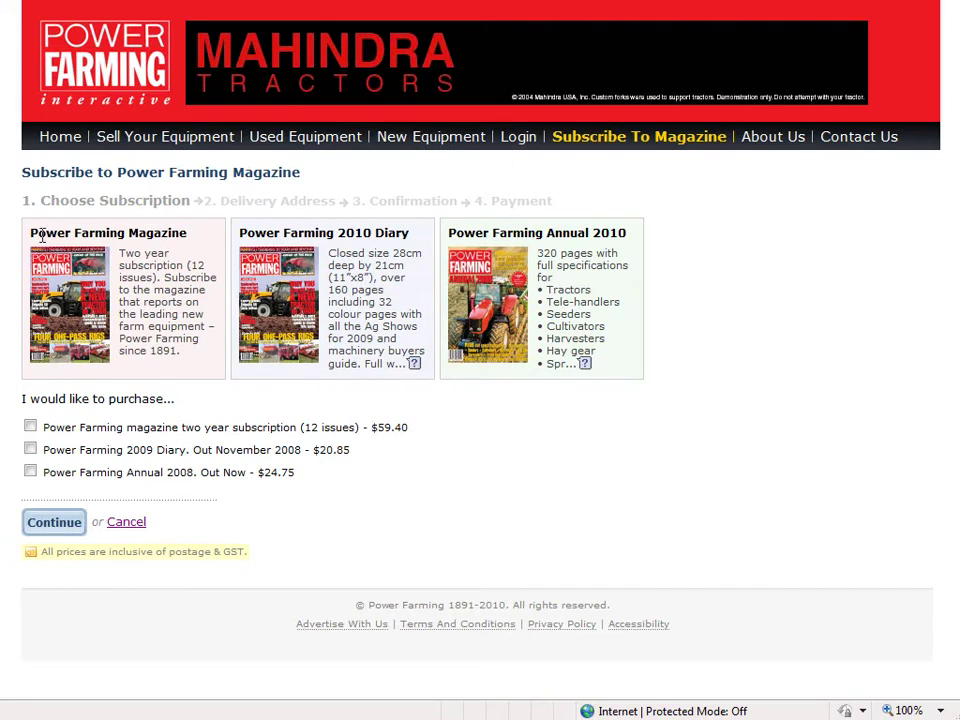
left_click_drag(30, 232, 218, 366)
left_click_drag(239, 232, 425, 345)
left_click(308, 10)
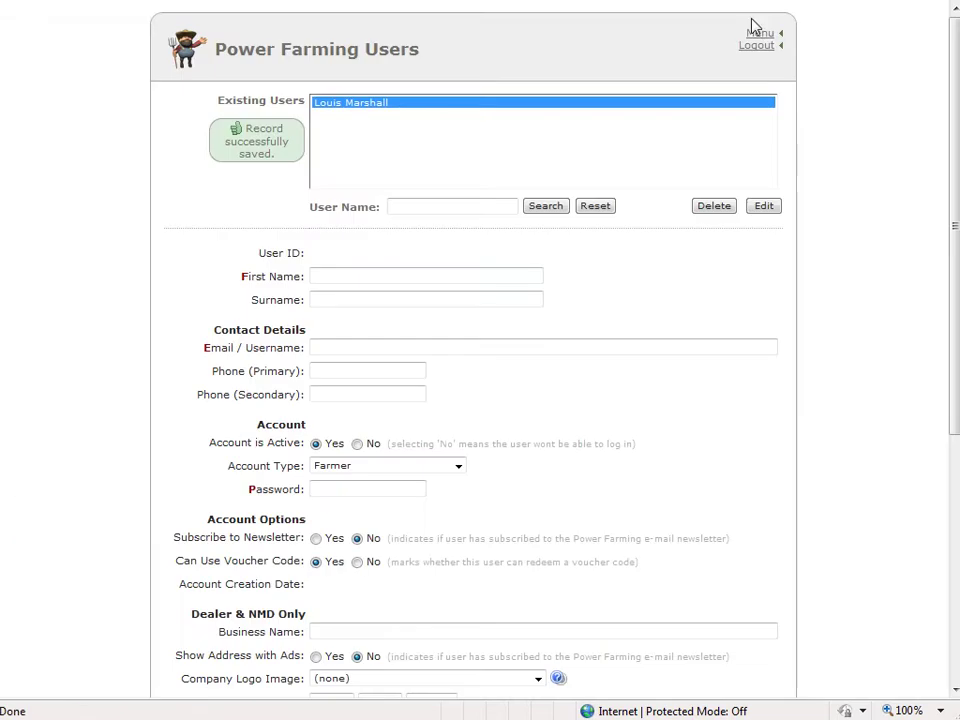
Load the Power Farming Magazine record (cost 59.4) from the CMS Magazine Subscription Options
left_click(758, 32)
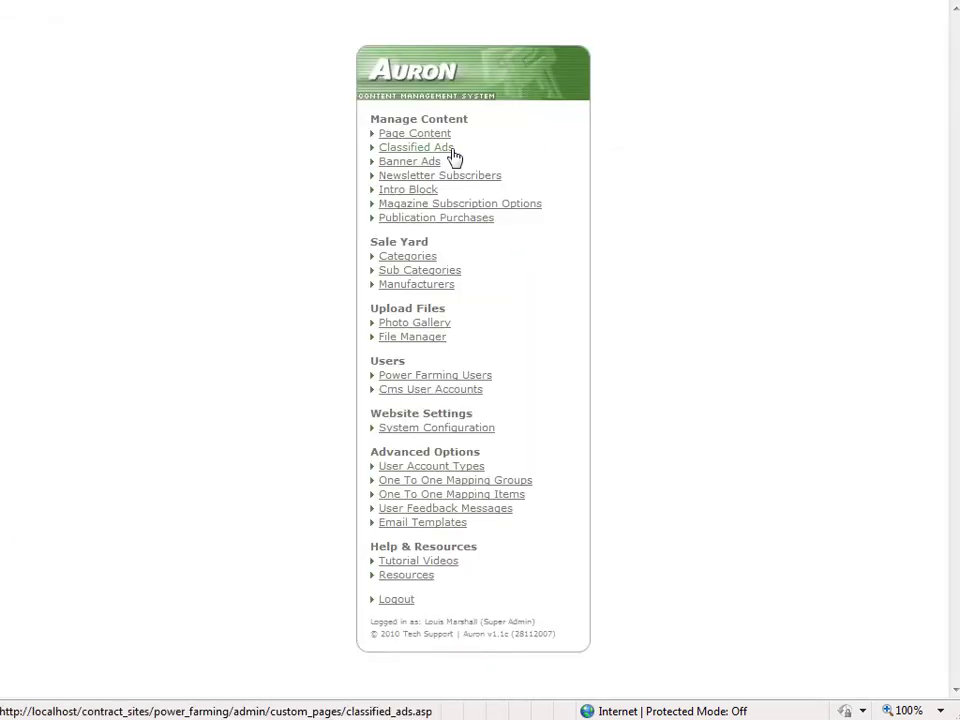
left_click(490, 206)
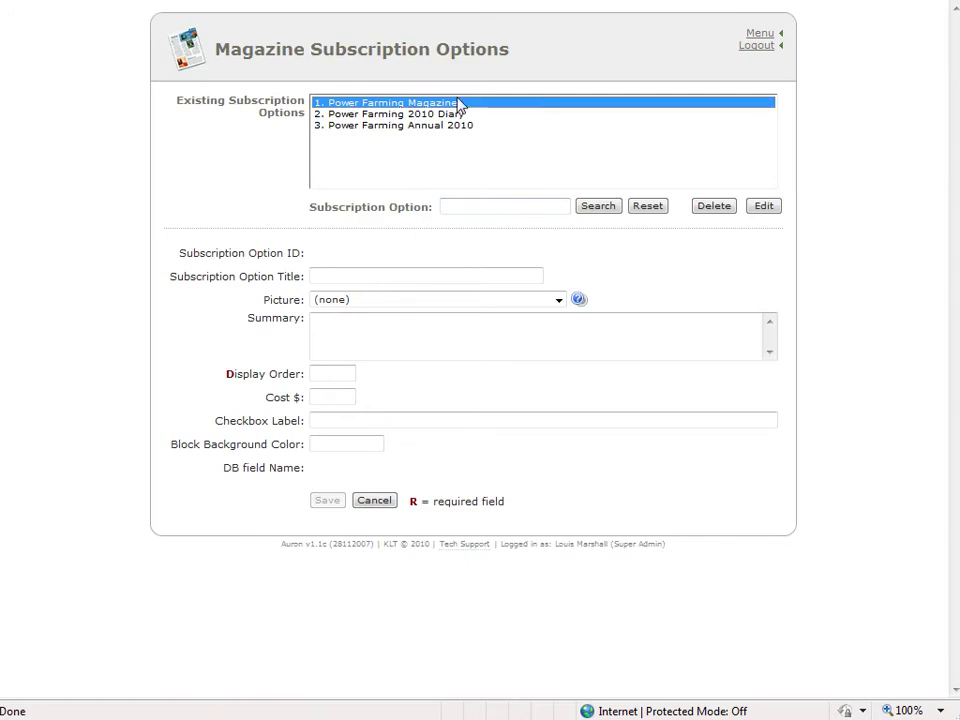
left_click(764, 206)
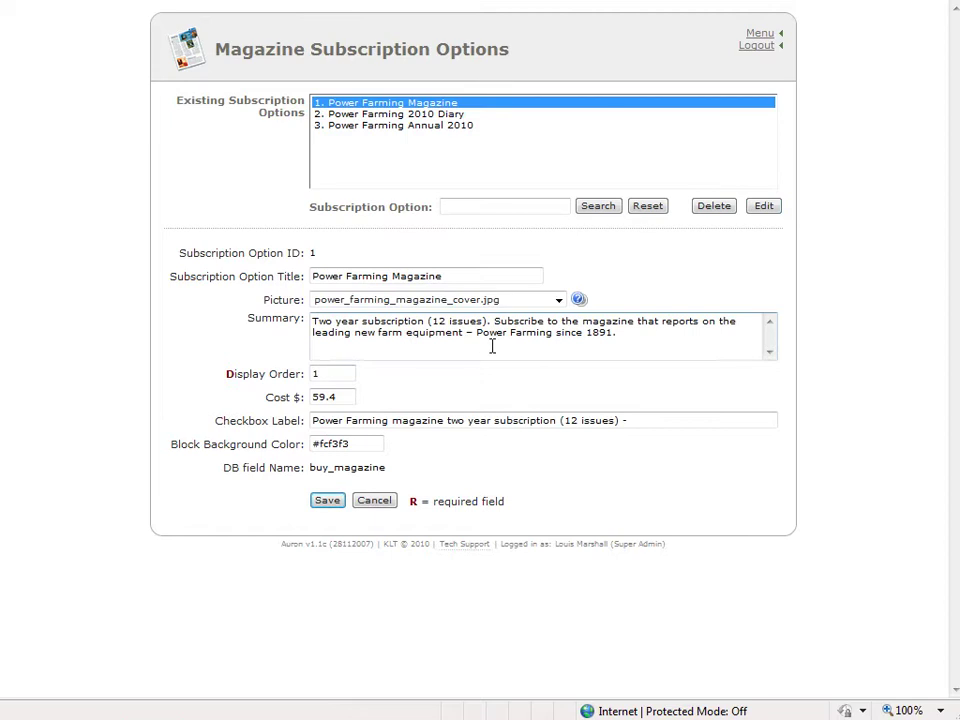
left_click_drag(647, 345, 214, 279)
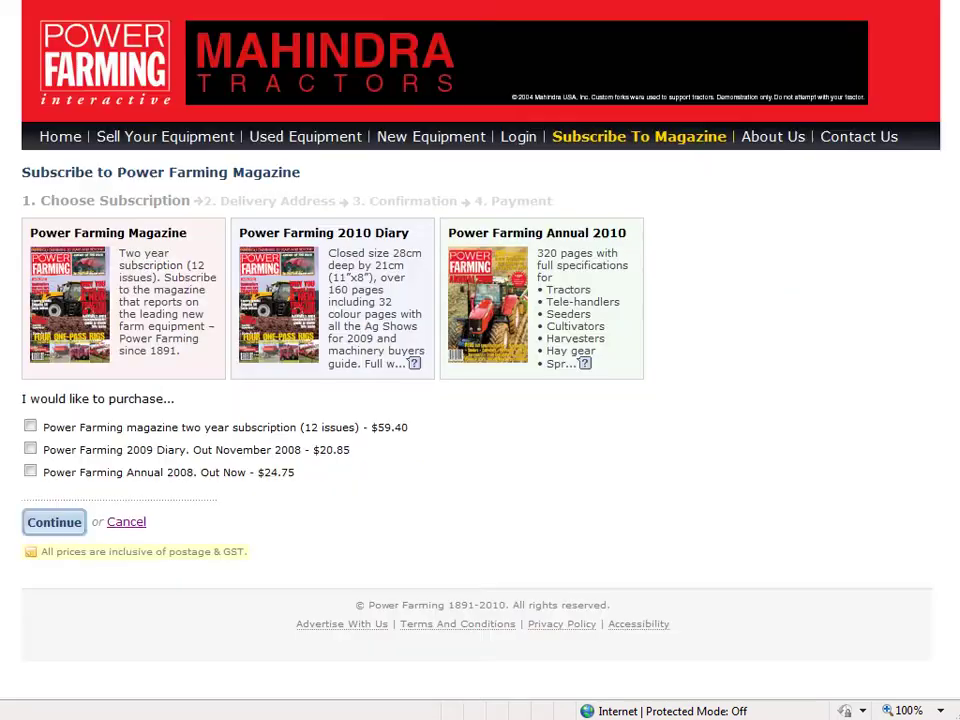
Read the Power Farming Magazine and Diary descriptions on the subscription page
left_click_drag(181, 351, 118, 253)
left_click(285, 290)
left_click_drag(343, 257, 375, 381)
left_click(263, 317)
mouse_move(416, 366)
Tick and untick both items, then check that continuing with nothing selected shows an error
left_click(30, 428)
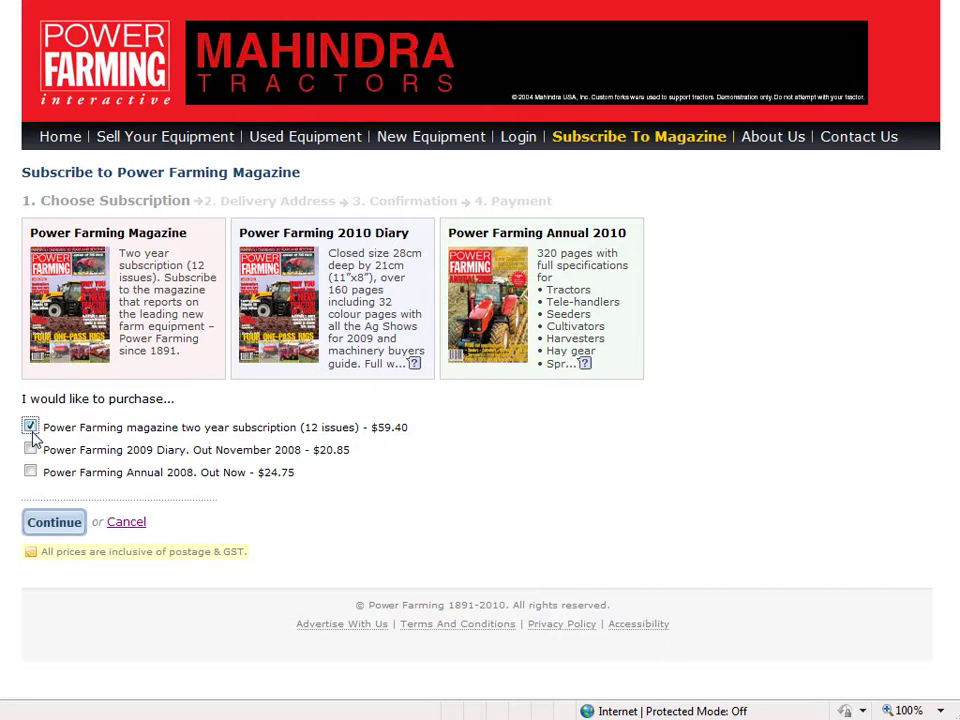
left_click(31, 450)
left_click(30, 450)
left_click(30, 427)
left_click(62, 521)
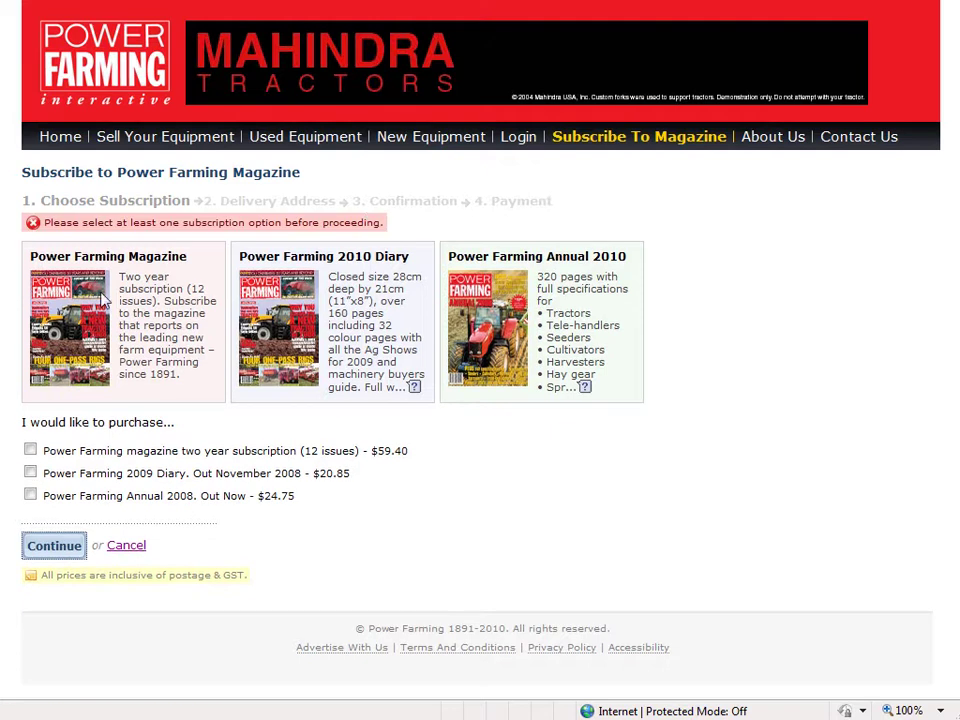
left_click_drag(43, 221, 378, 222)
left_click(153, 415)
Select the two-year magazine subscription and 2009 Diary and continue to Delivery Address
left_click(30, 450)
left_click(30, 473)
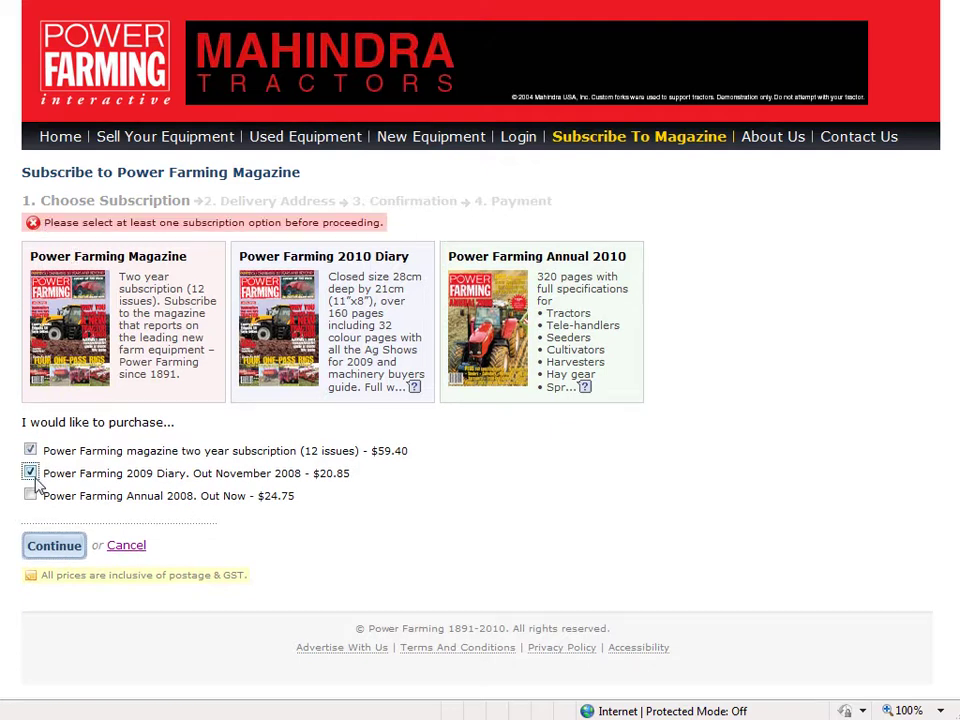
left_click(56, 547)
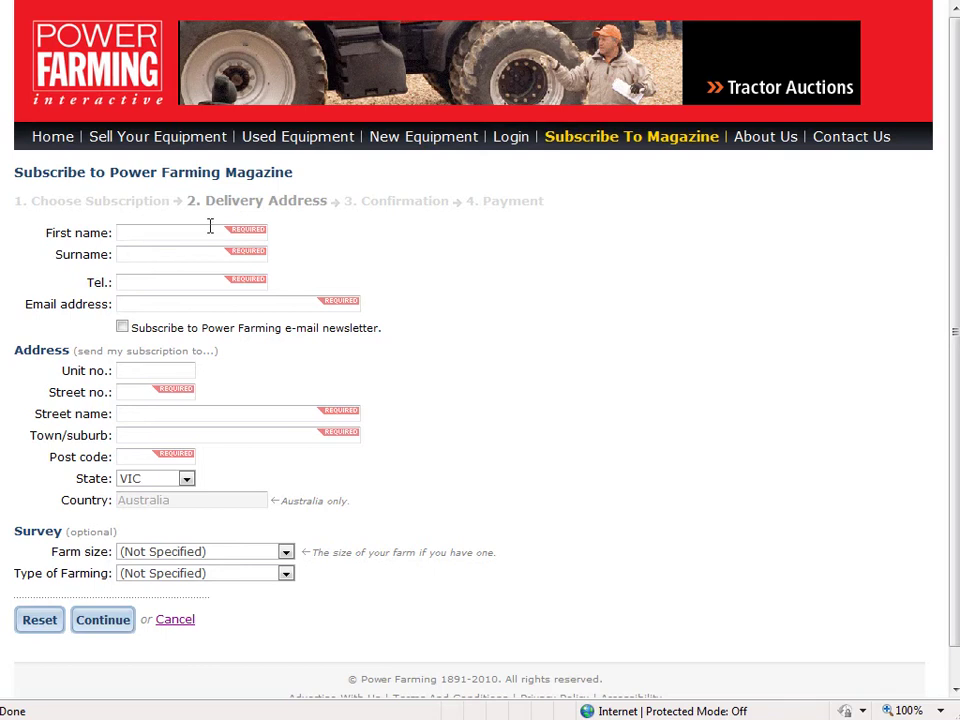
Enter the subscriber's first name, phone number and e-mail address
left_click(179, 233)
type("Louis")
key("Tab")
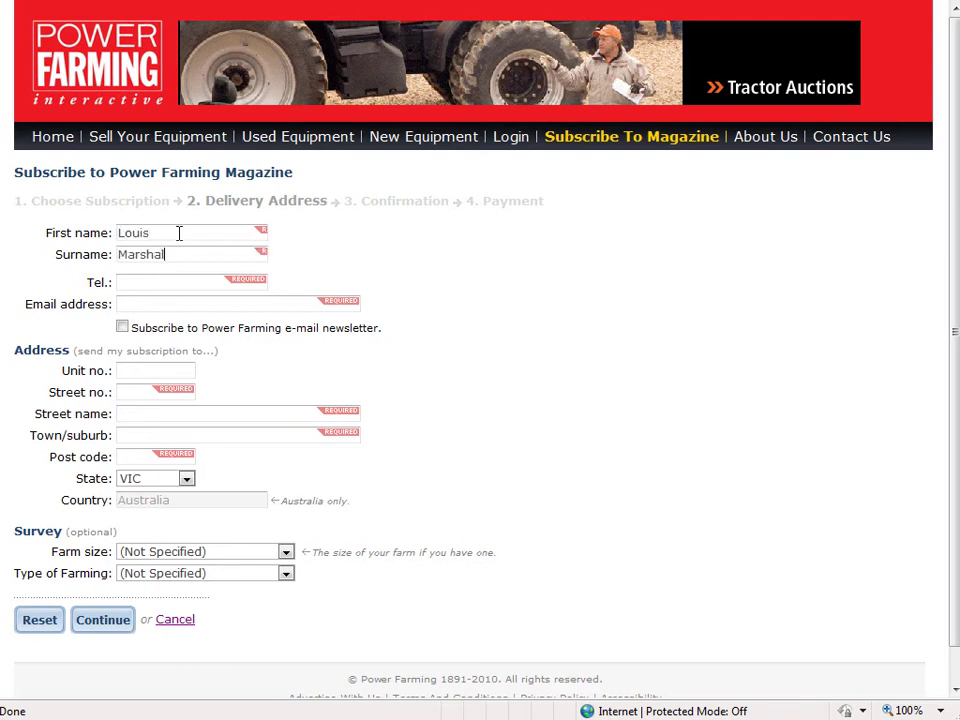
key("Tab")
type("0")
key("BackSpace")
key("BackSpace")
key("BackSpace")
type("01 151 599")
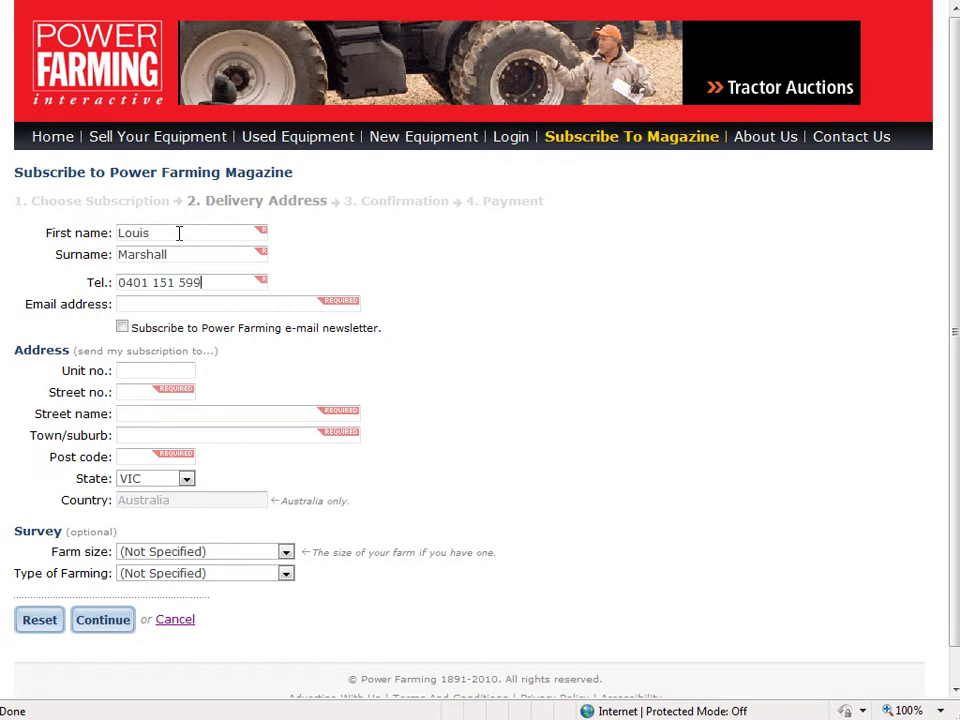
key("Tab")
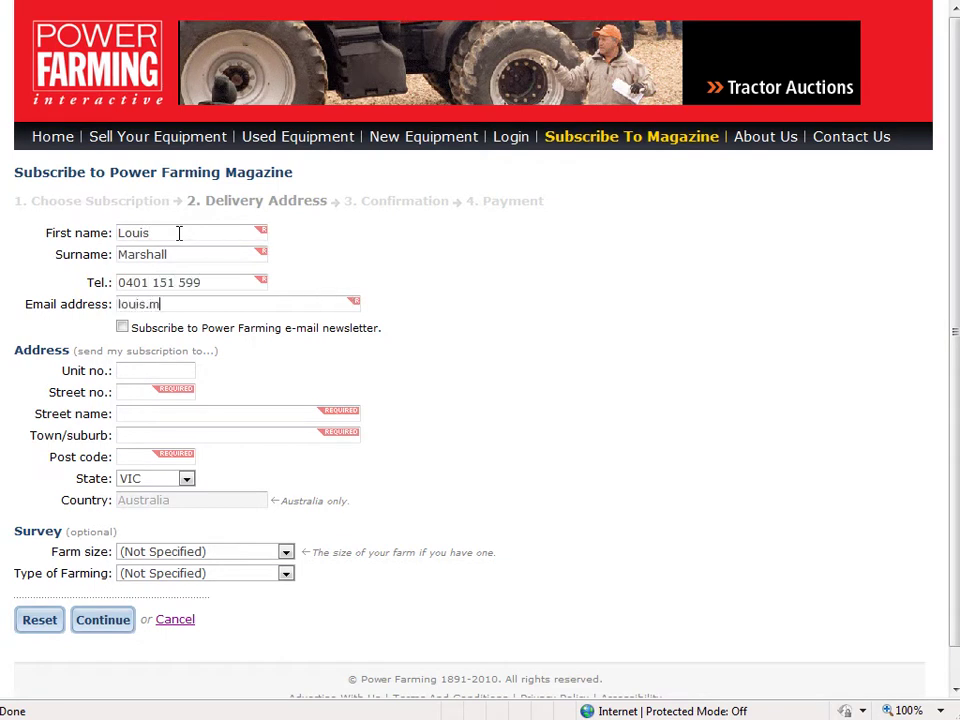
Opt into the e-mail newsletter and fill in the unit number and address fields
left_click(122, 326)
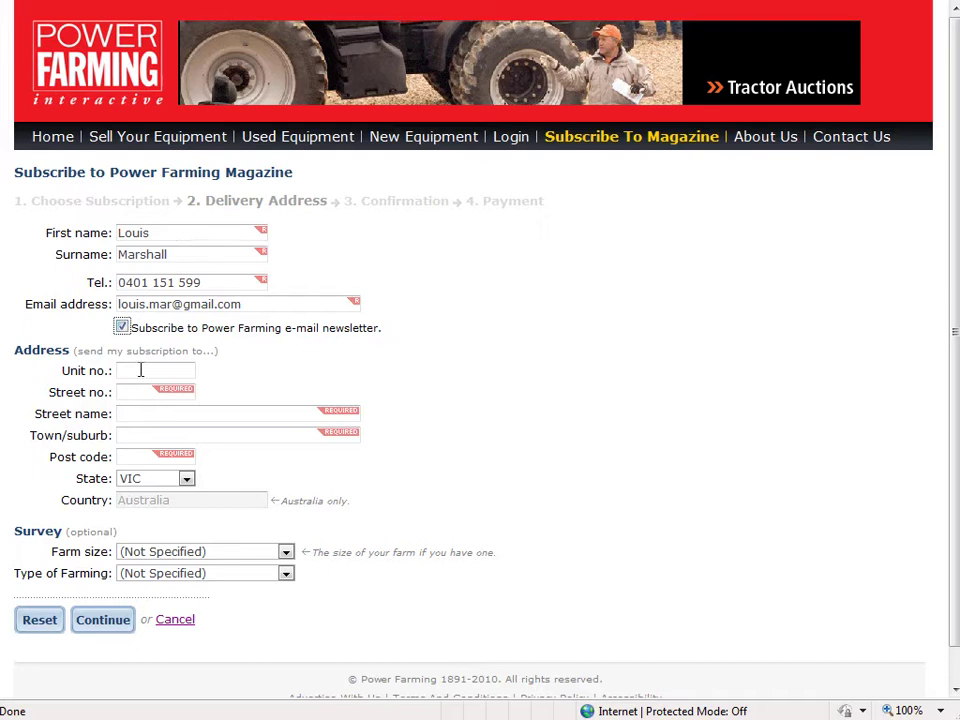
left_click(141, 370)
type("2")
left_click(139, 394)
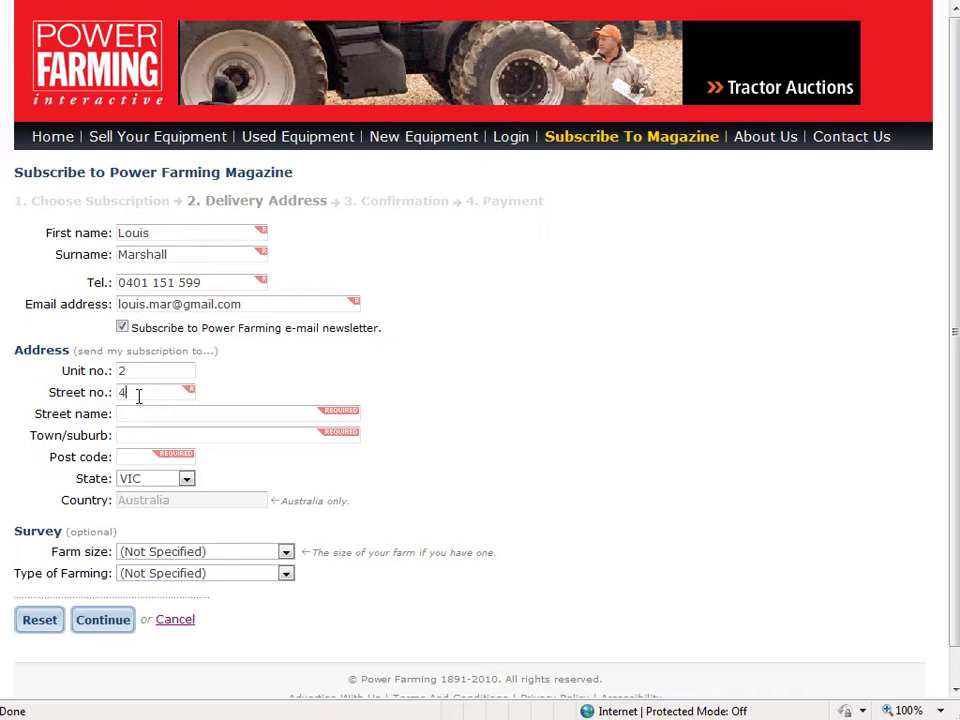
key("Tab")
key("Tab")
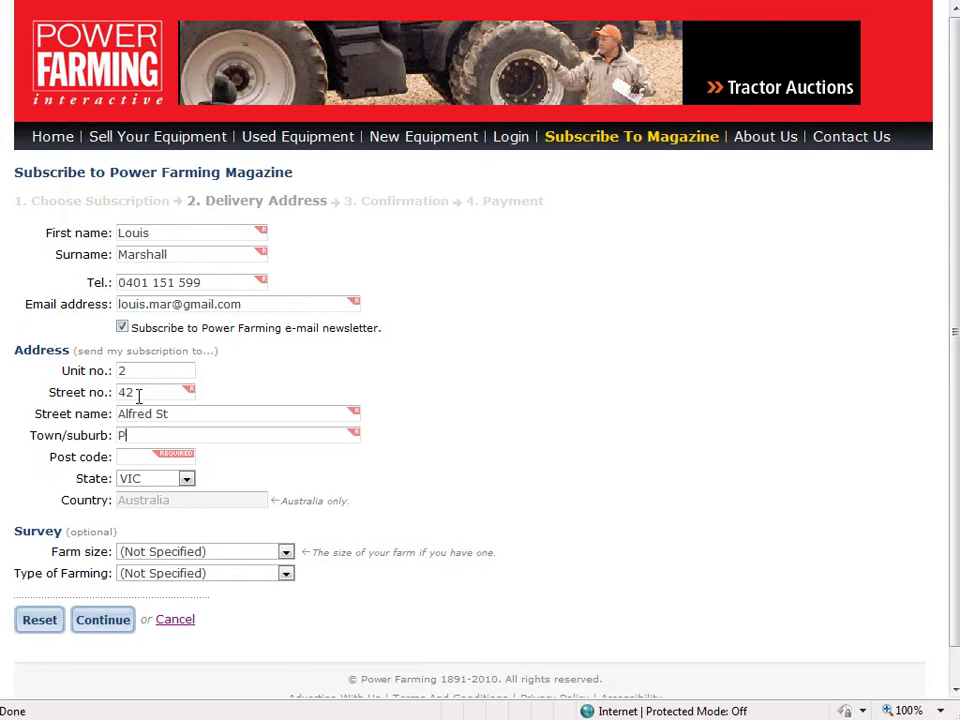
key("Tab")
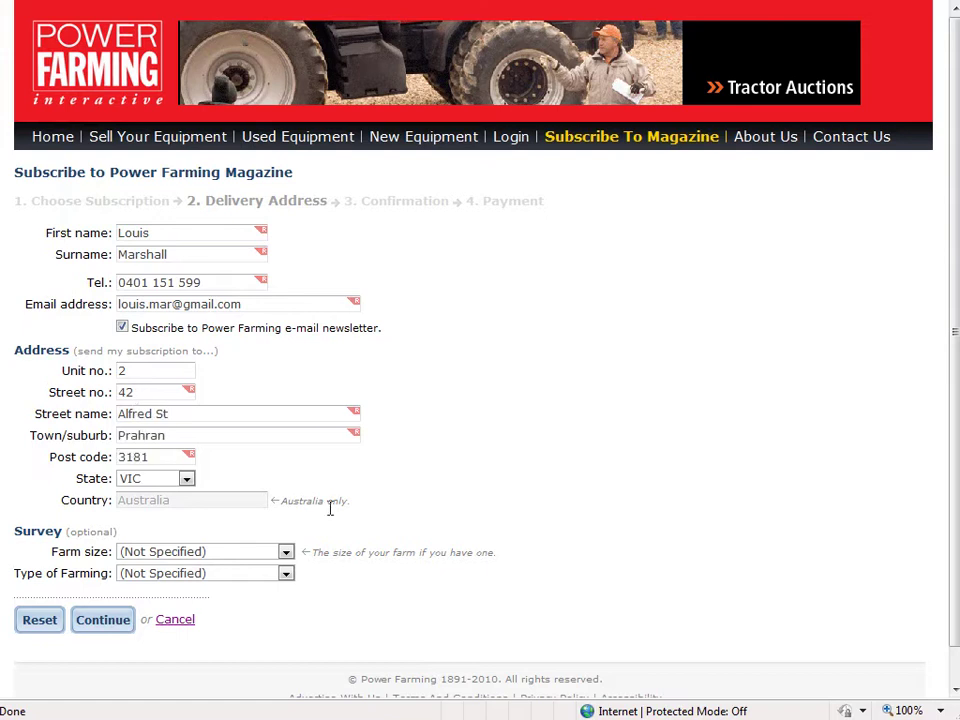
Set farm size to 1-200 hectares and farming type to Livestock, then submit the details
left_click(185, 557)
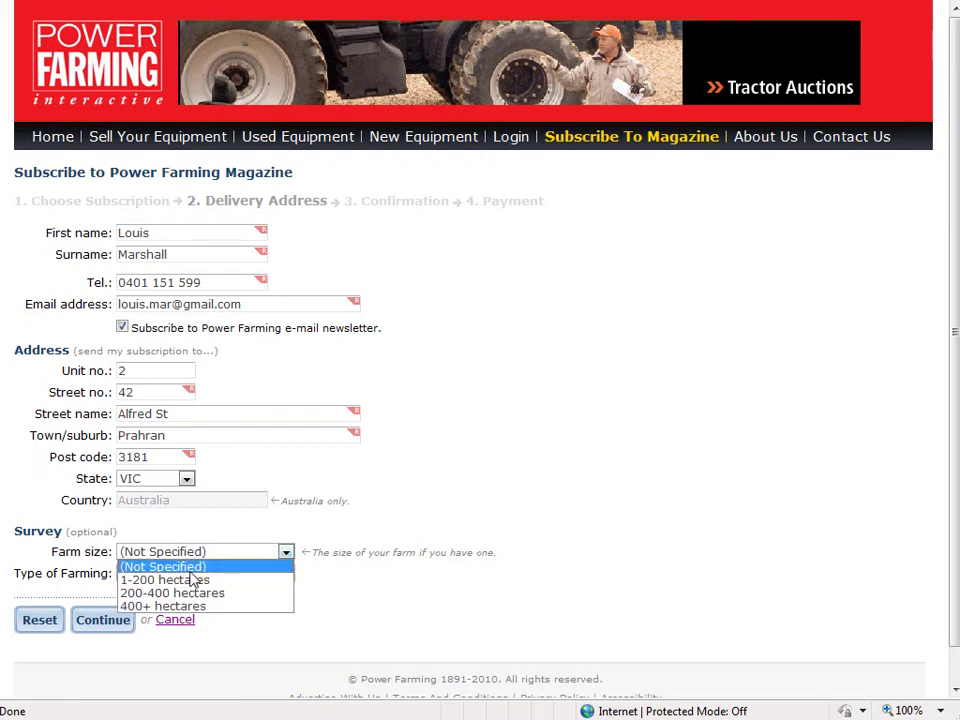
left_click(190, 579)
left_click(188, 573)
left_click(187, 602)
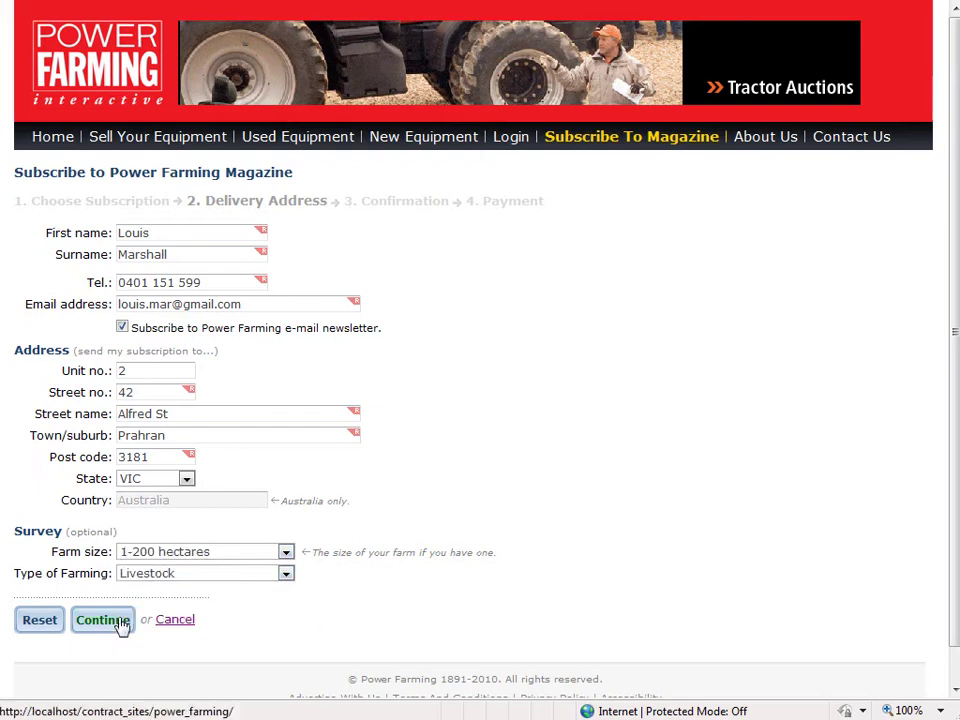
left_click(96, 624)
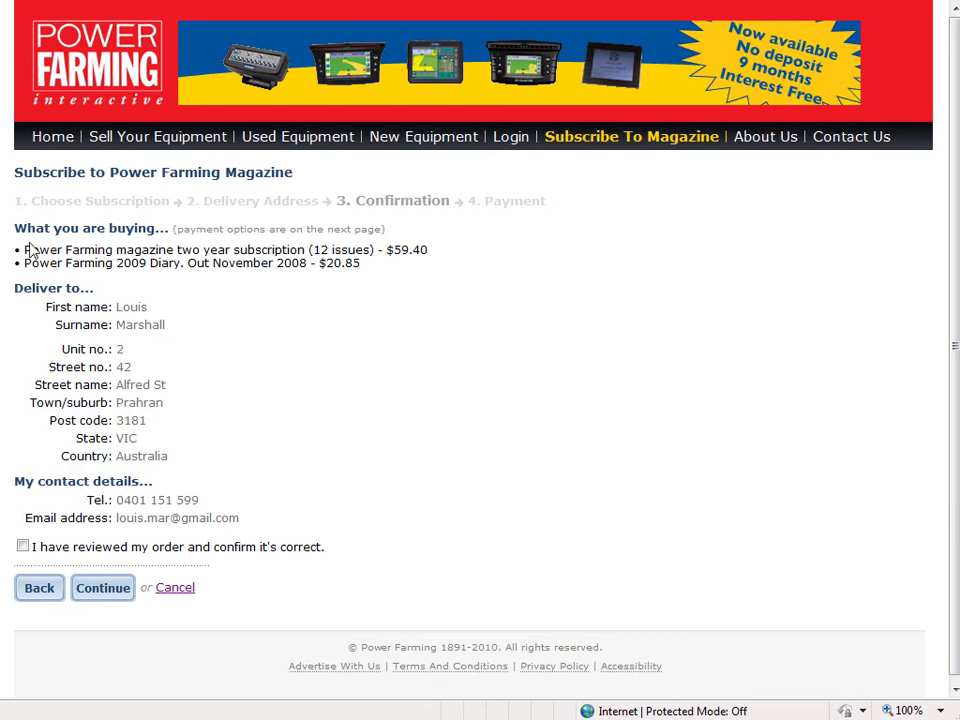
Review the items and delivery details, tick the order-reviewed confirmation after the warning, and go to Payment
left_click_drag(64, 250, 452, 264)
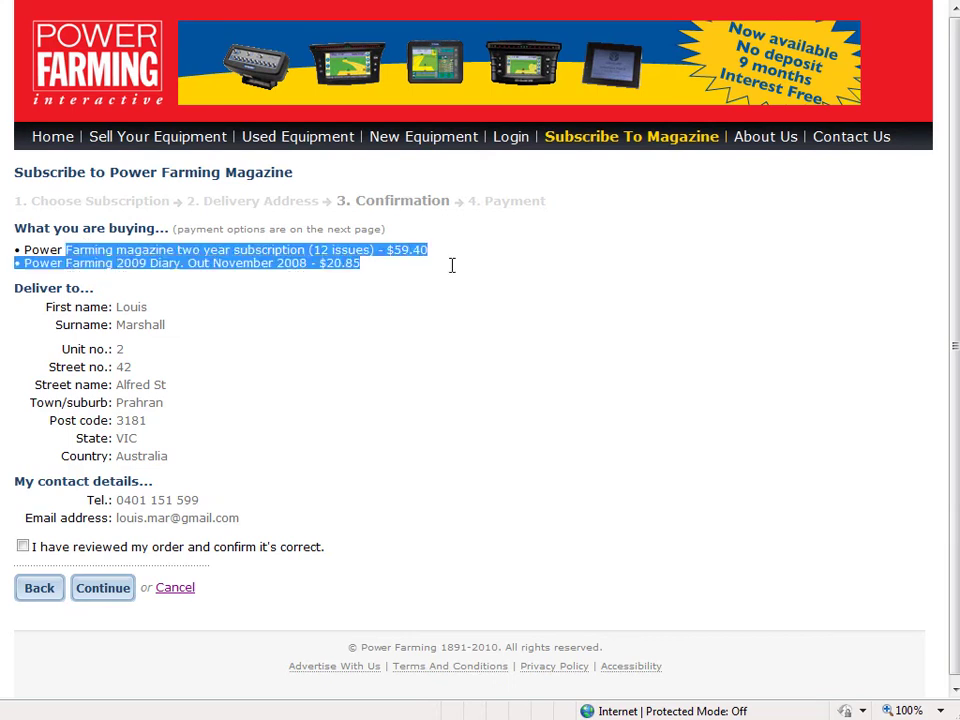
left_click_drag(118, 307, 291, 463)
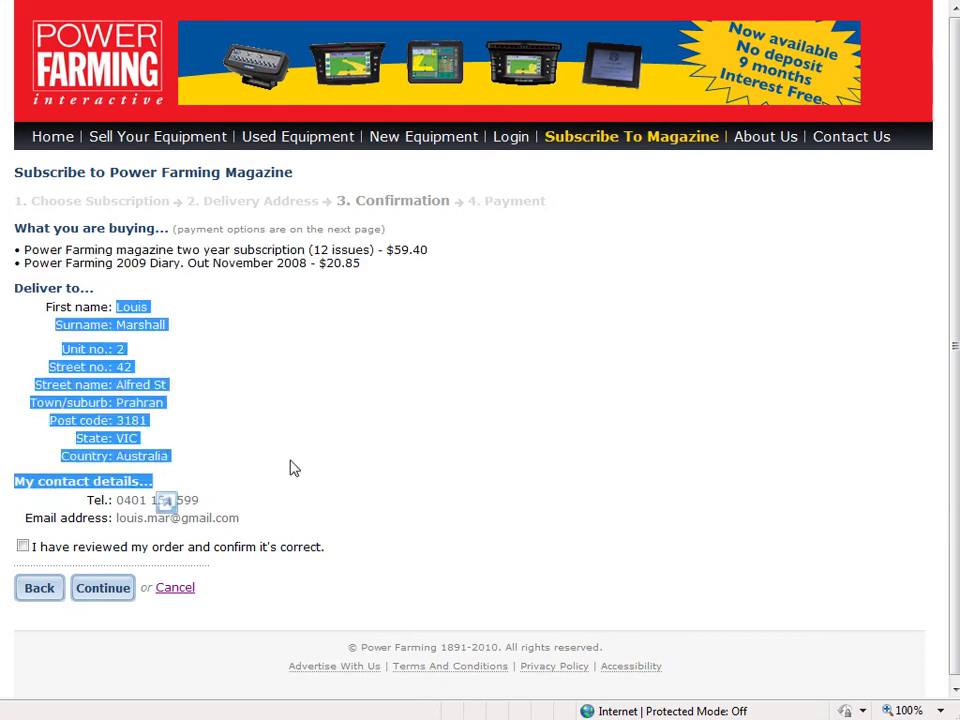
left_click(291, 463)
left_click(103, 588)
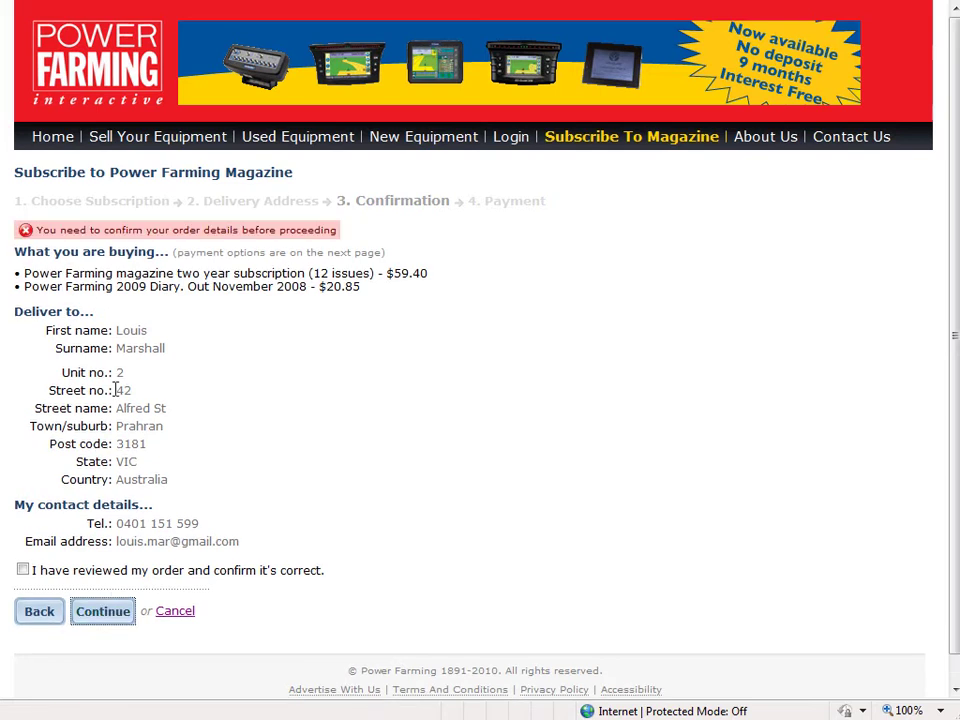
left_click(23, 572)
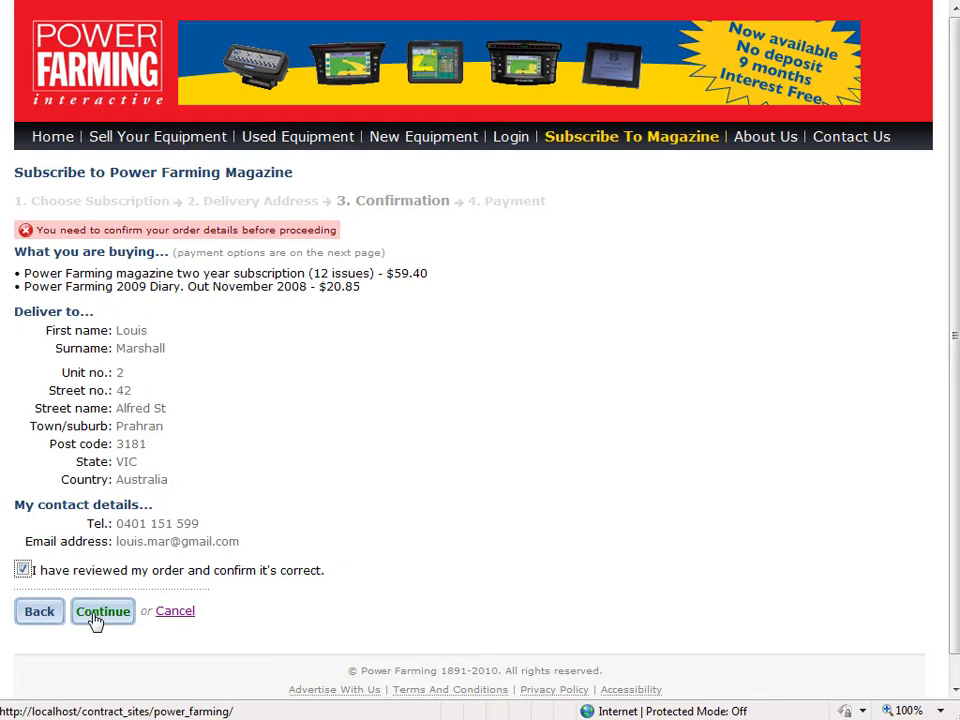
left_click(96, 614)
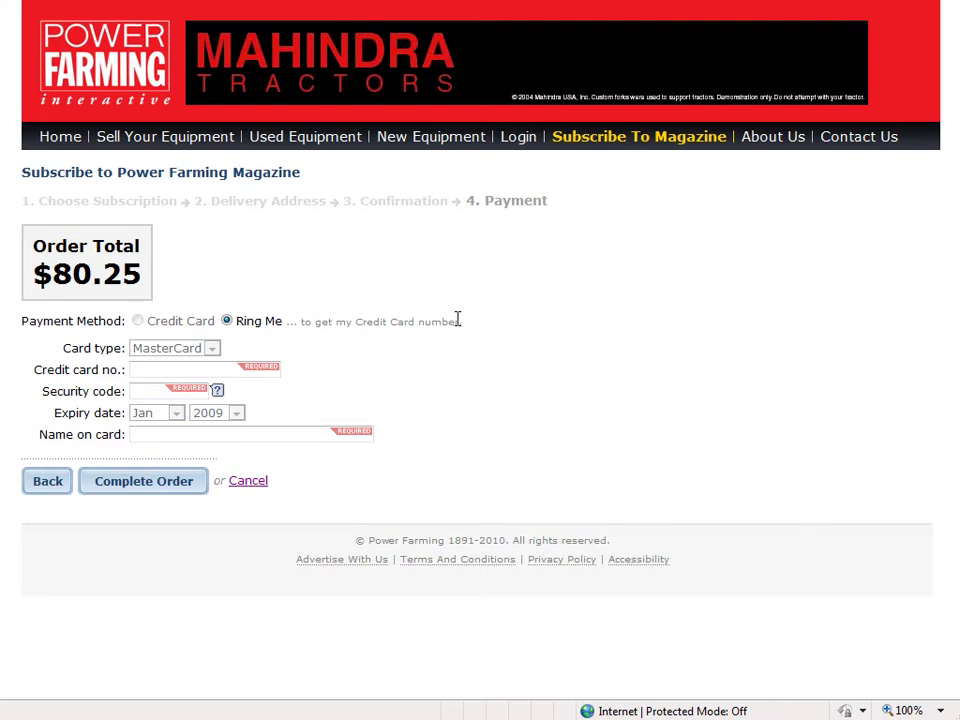
Complete the order with Ring Me and check the Order Successfully Placed message
left_click(155, 485)
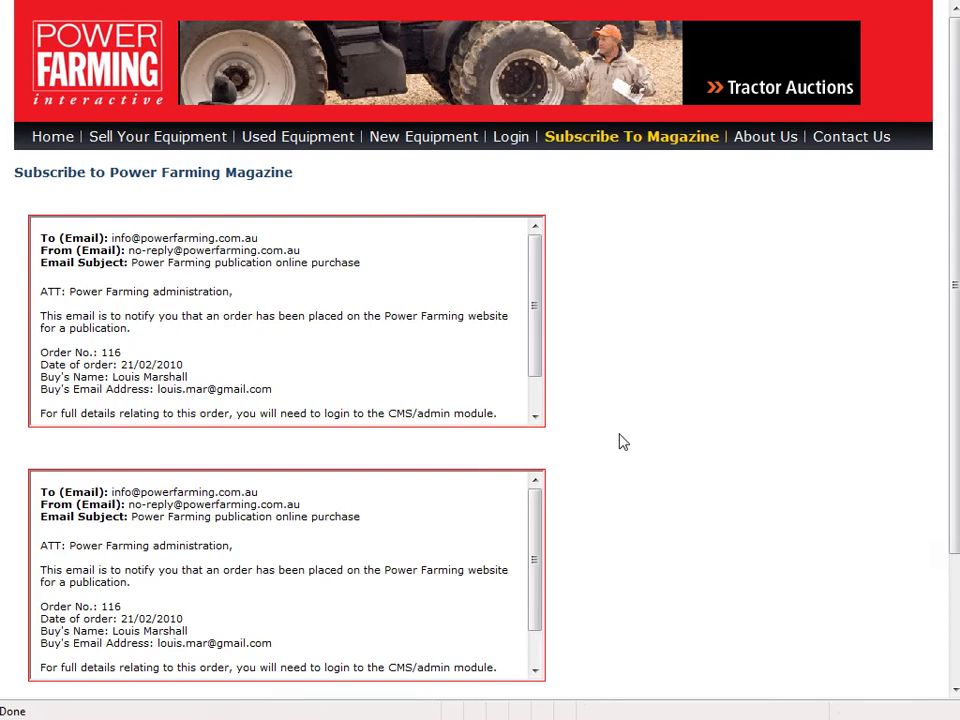
scroll(621, 441, "down", 3)
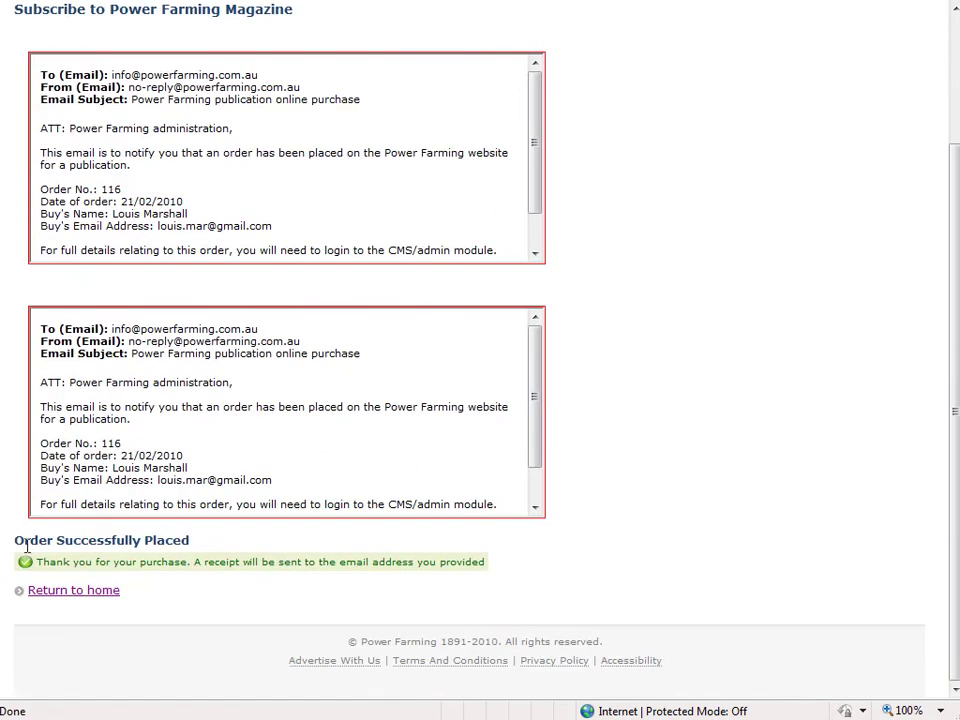
left_click_drag(26, 544, 390, 551)
left_click(604, 553)
scroll(604, 553, "up", 2)
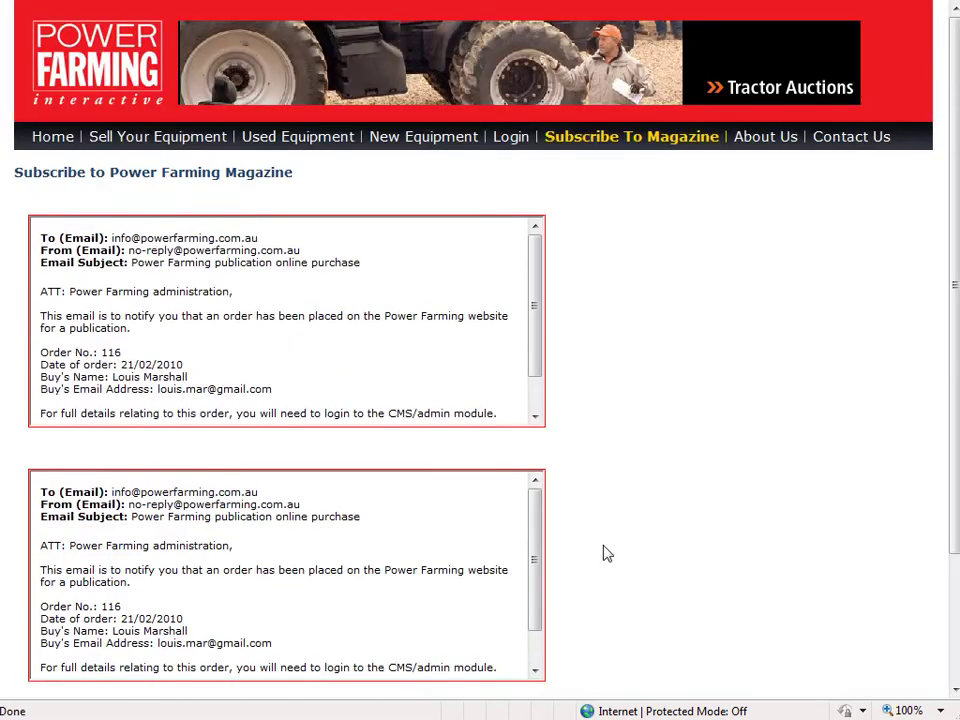
scroll(604, 553, "down", 2)
Review both order notification email previews, including the second email's subject line
left_click_drag(38, 70, 281, 182)
left_click(688, 312)
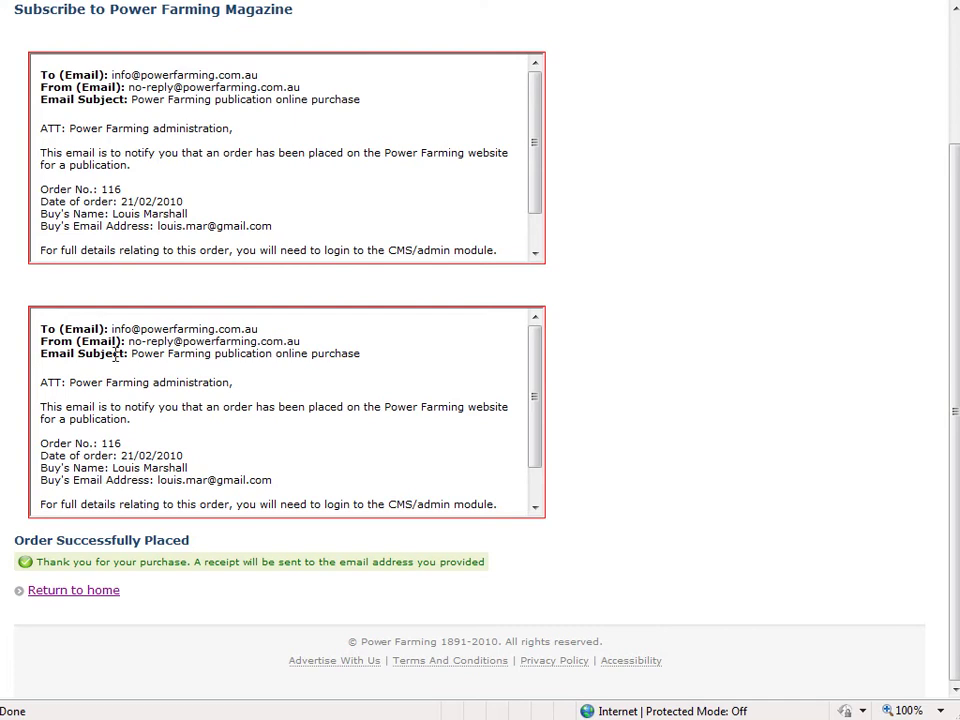
left_click_drag(40, 328, 293, 467)
left_click(208, 402)
left_click_drag(130, 356, 298, 373)
left_click(520, 366)
scroll(632, 347, "up", 3)
left_click_drag(12, 172, 318, 166)
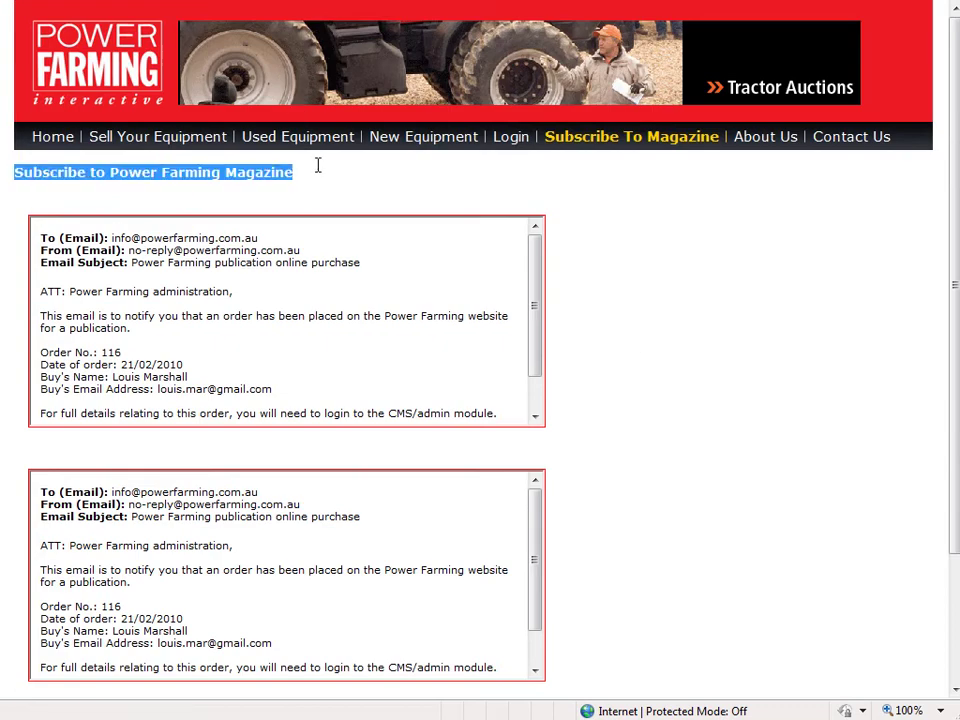
left_click(318, 166)
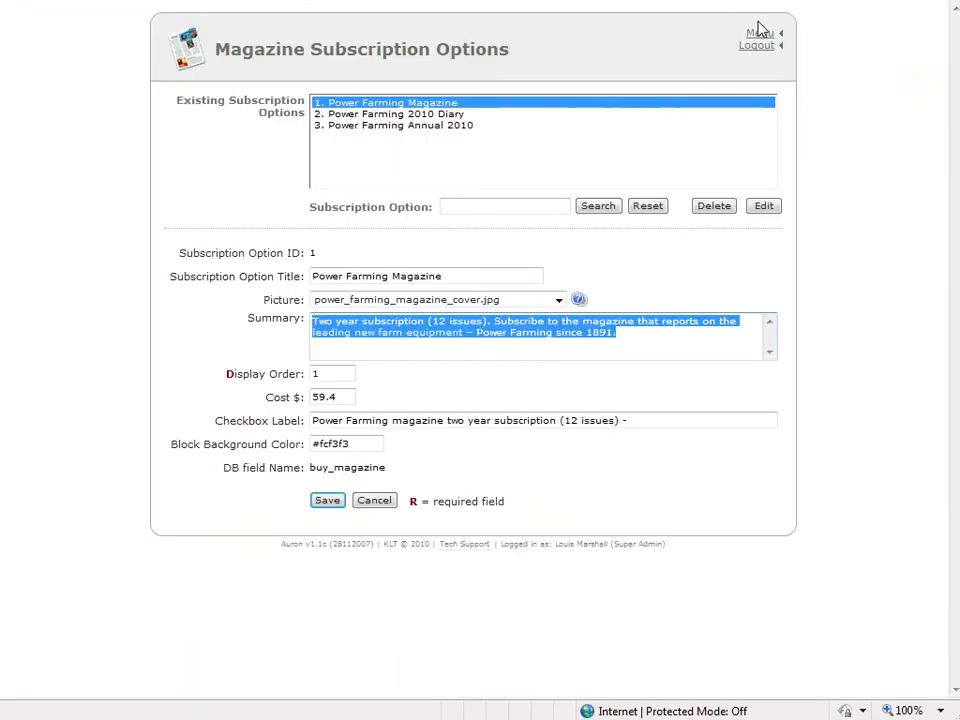
Open Publication Purchases in the CMS and load the newest purchase record
left_click(763, 34)
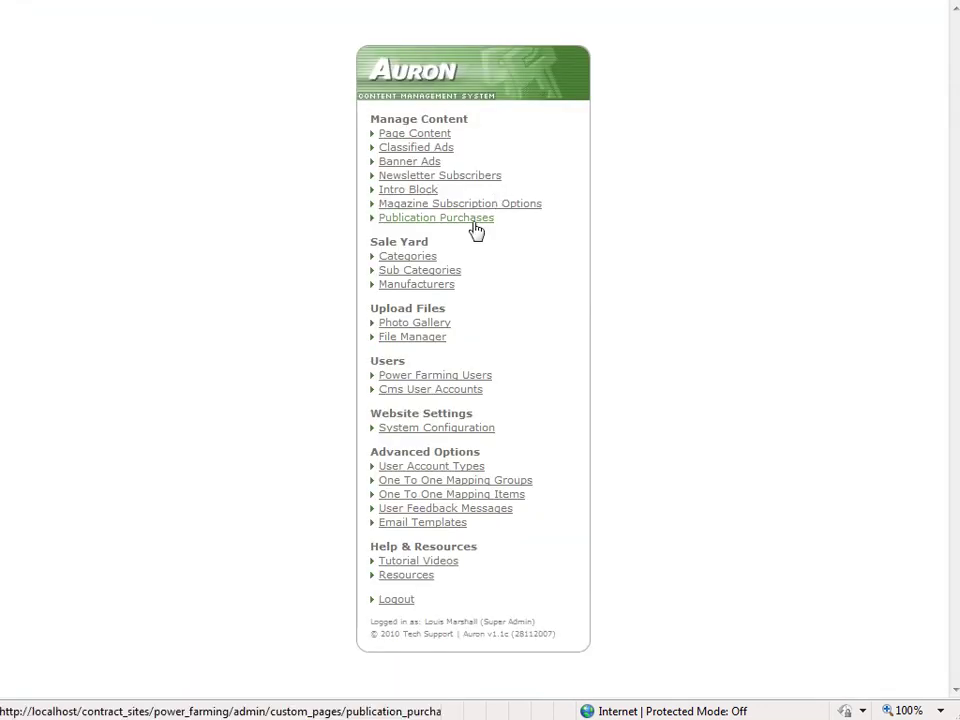
left_click(476, 226)
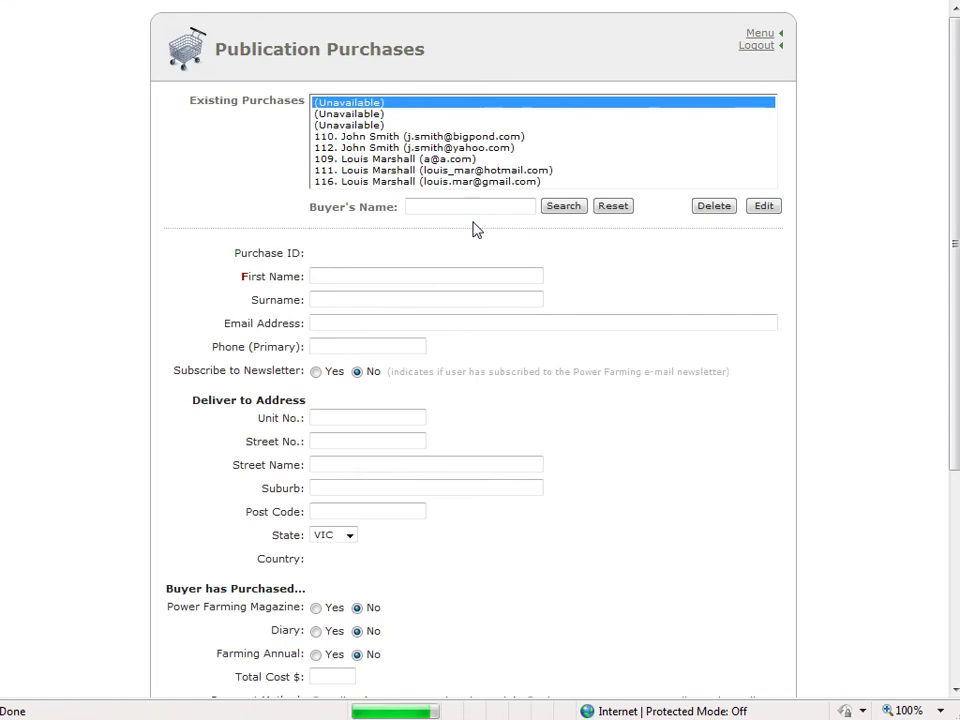
left_click(565, 160)
left_click(450, 183)
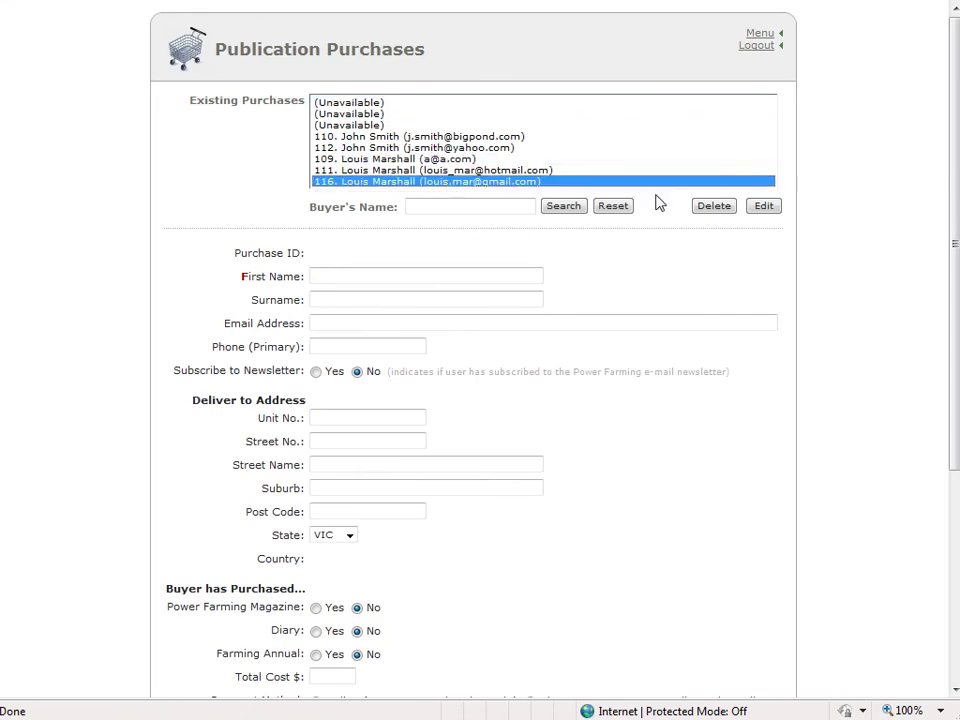
left_click(770, 207)
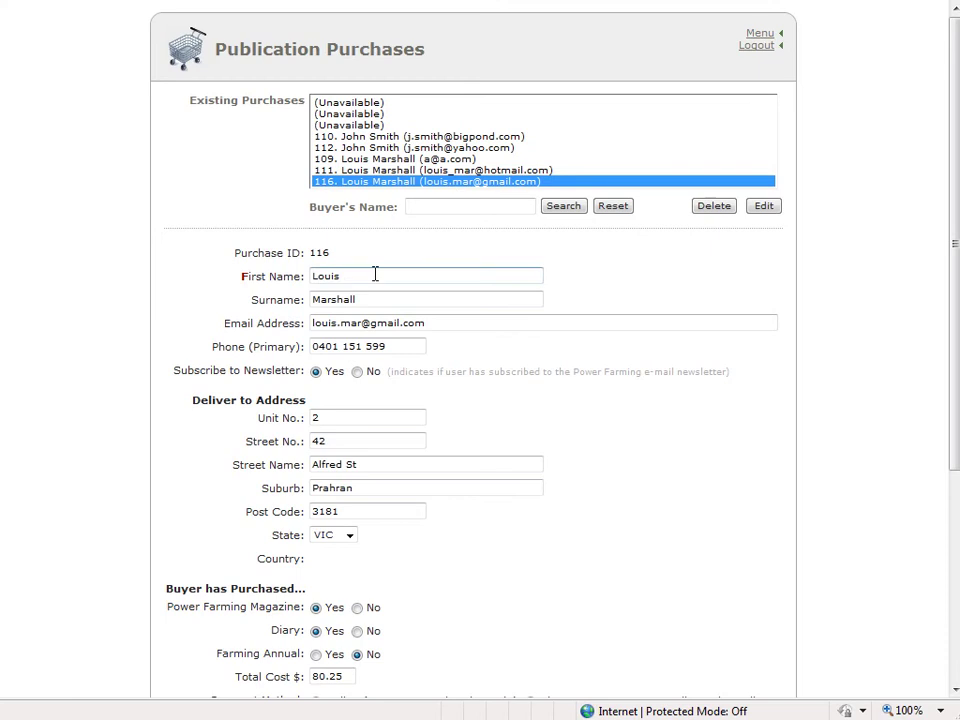
Review the purchased items and 80.25 total, then return to the site's Subscribe To Magazine page
scroll(375, 279, "down", 3)
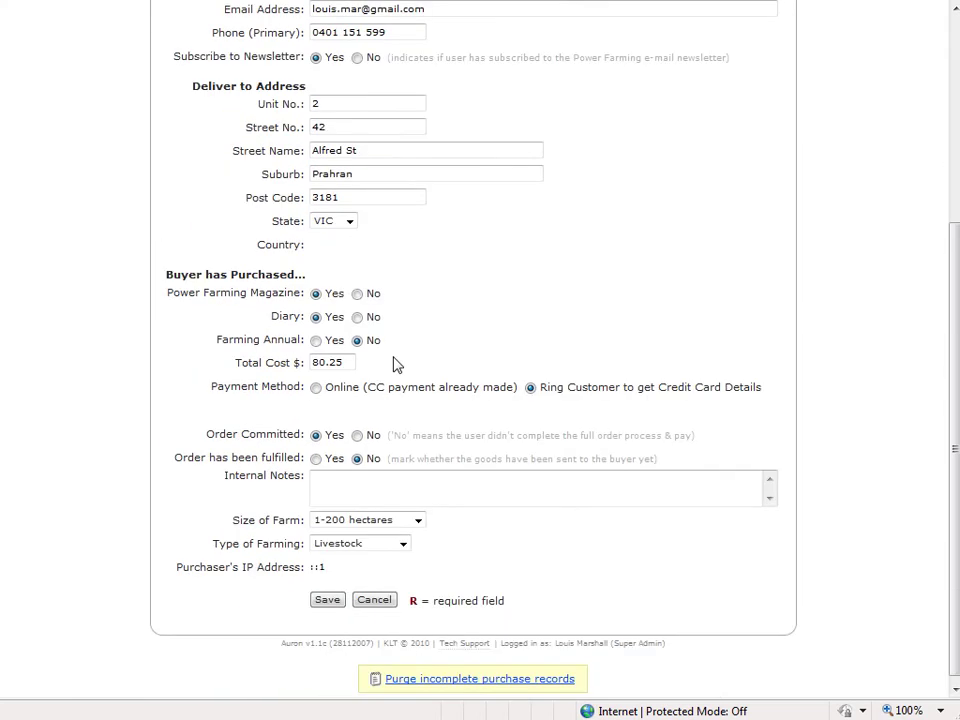
left_click_drag(168, 276, 401, 318)
left_click(434, 320)
left_click_drag(197, 293, 279, 298)
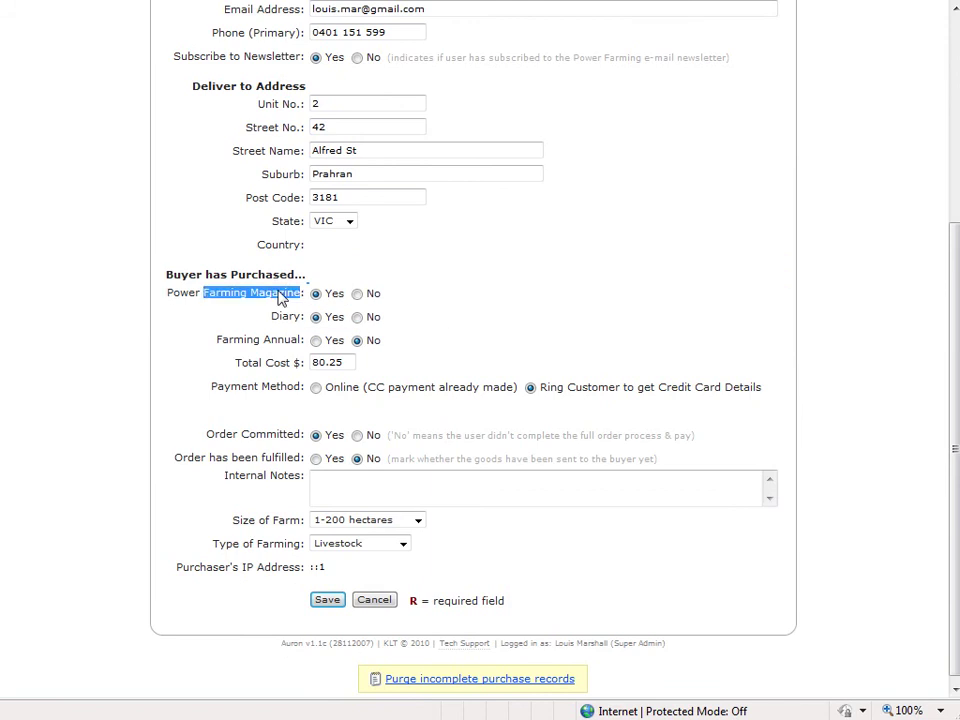
left_click(306, 317)
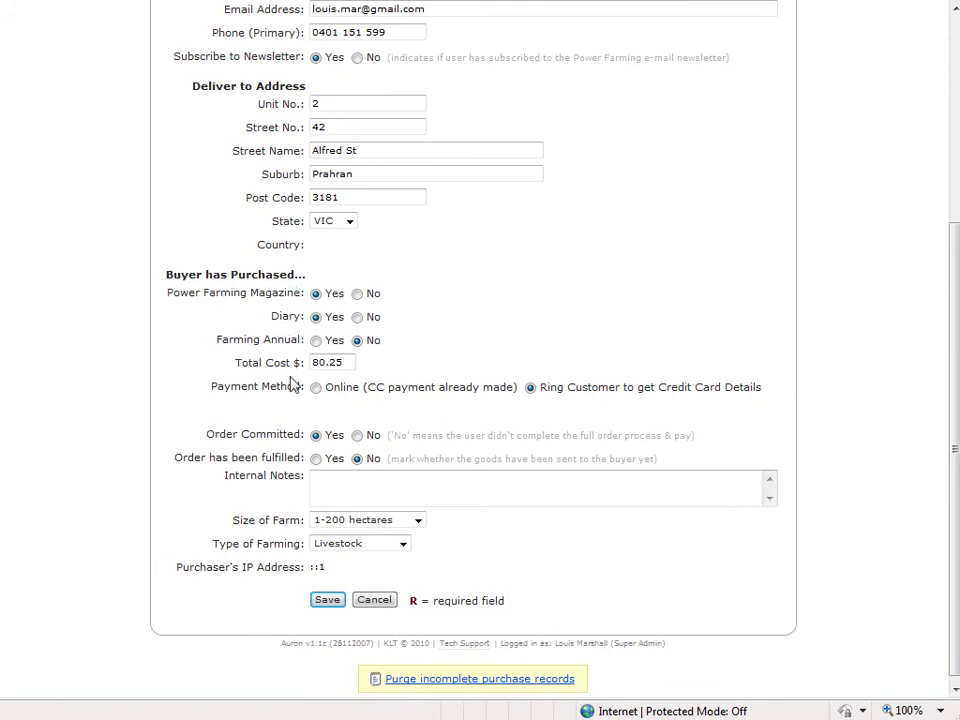
left_click(352, 362)
scroll(482, 343, "up", 2)
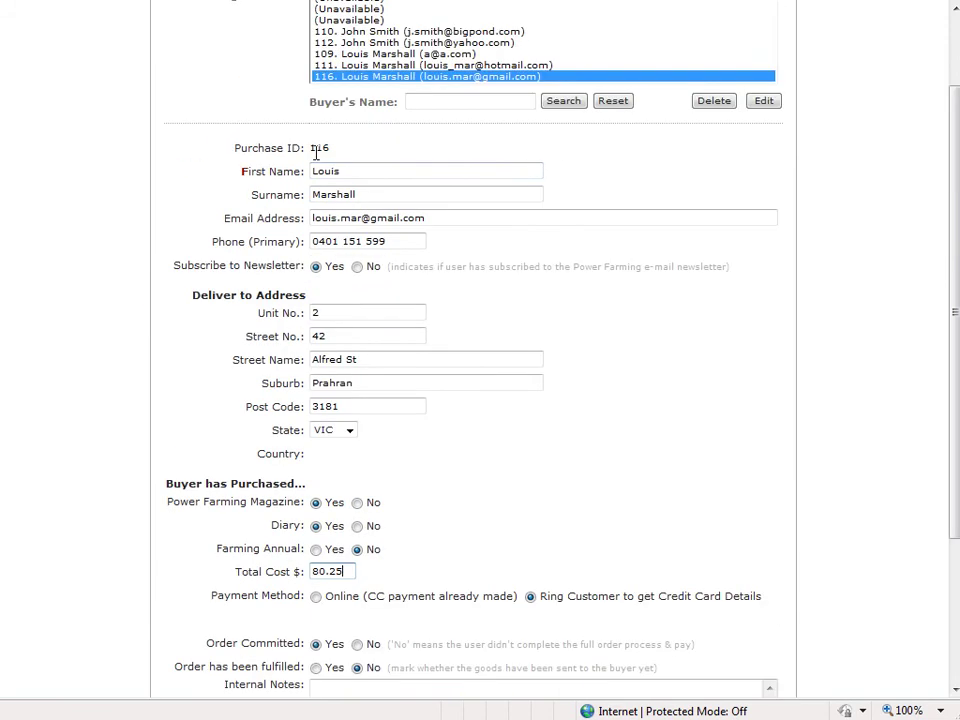
scroll(366, 478, "down", 2)
scroll(369, 487, "up", 3)
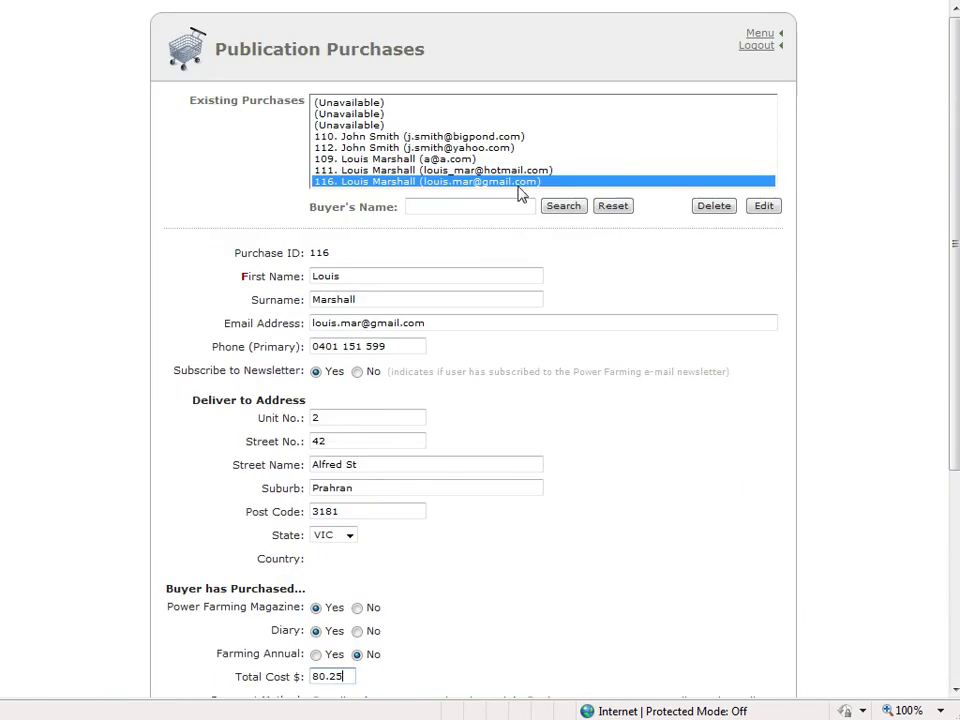
left_click(386, 114)
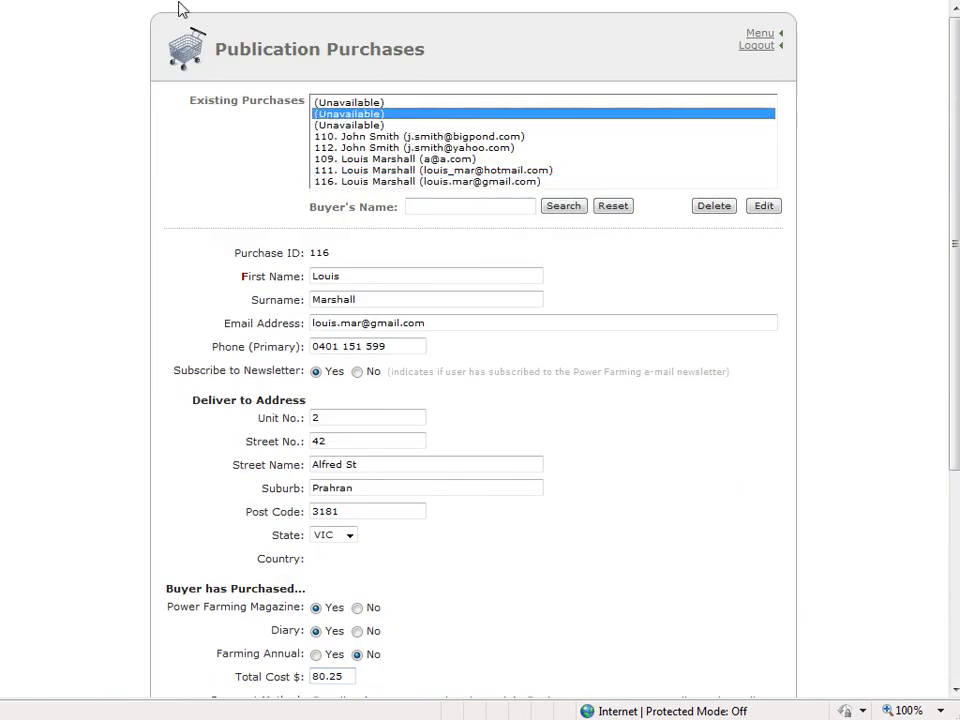
left_click(172, 2)
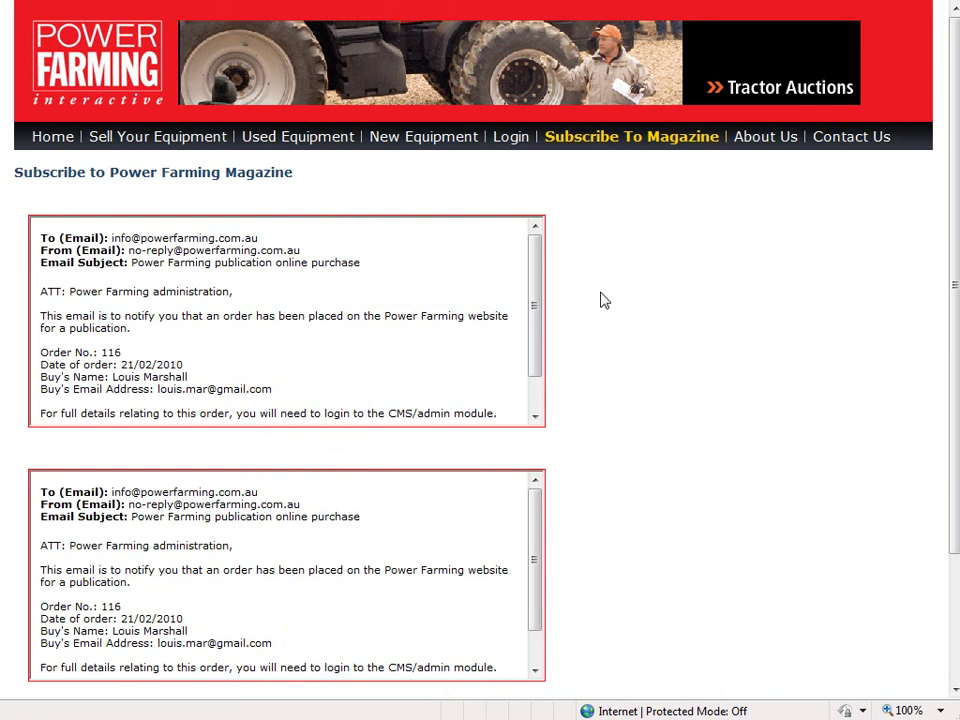
left_click(605, 138)
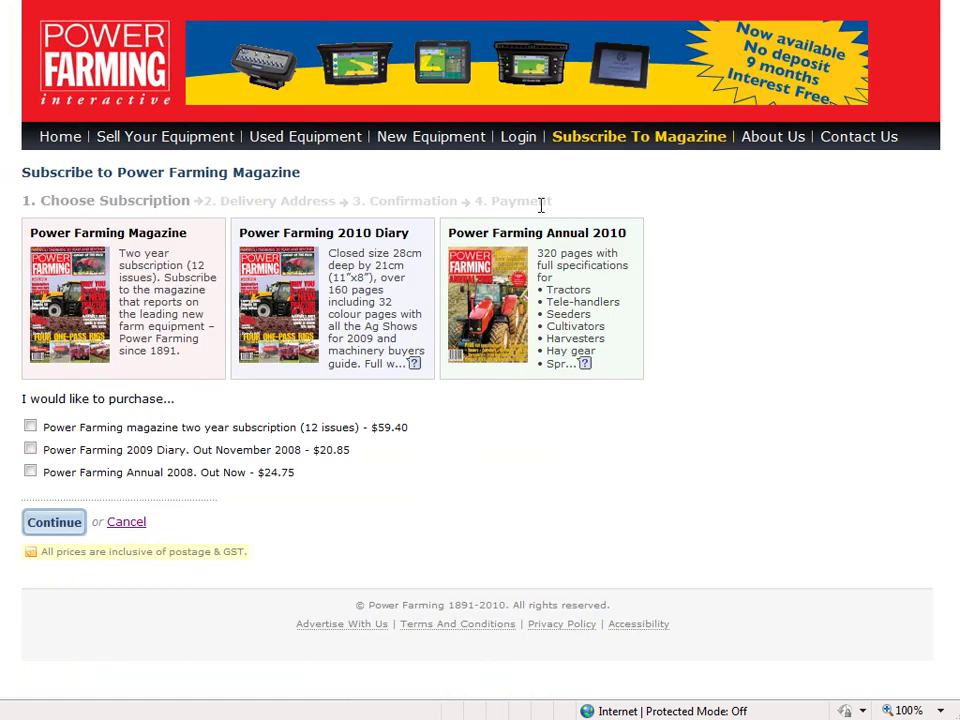